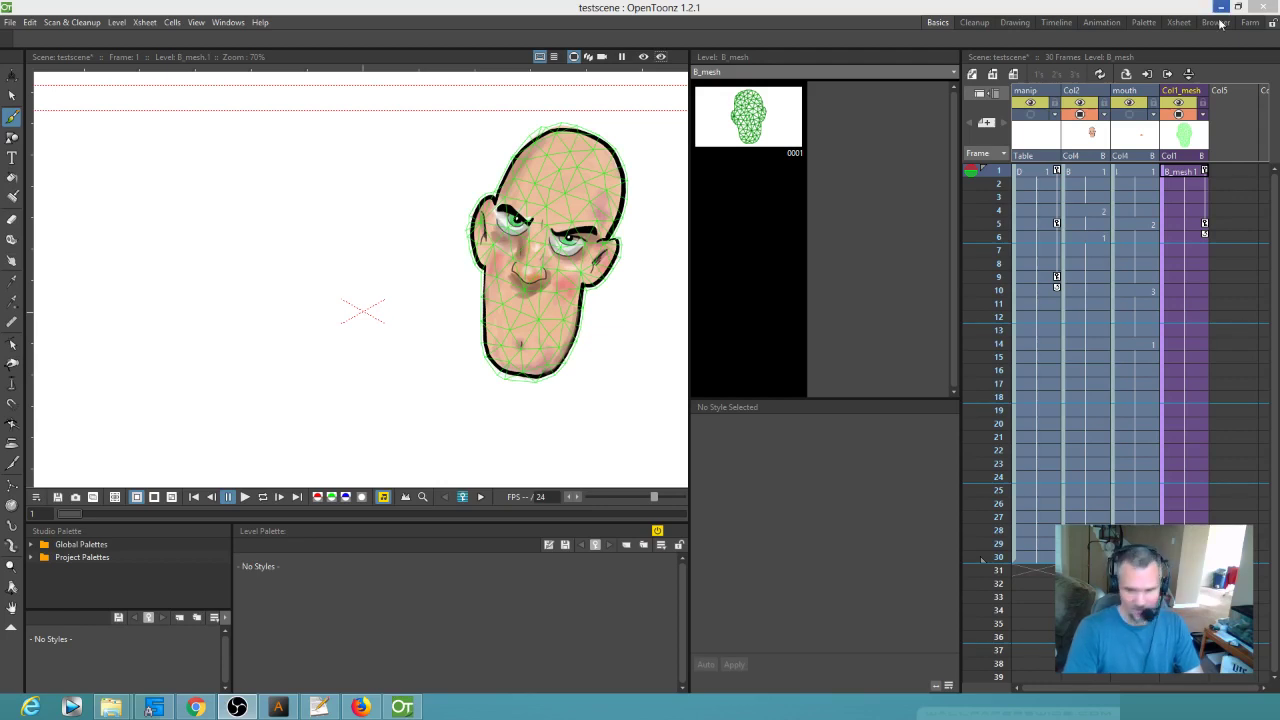
# Step: Hide the Col1_mesh column in the viewer and scrub the head animation through to frame 30
pyautogui.click(998, 196)
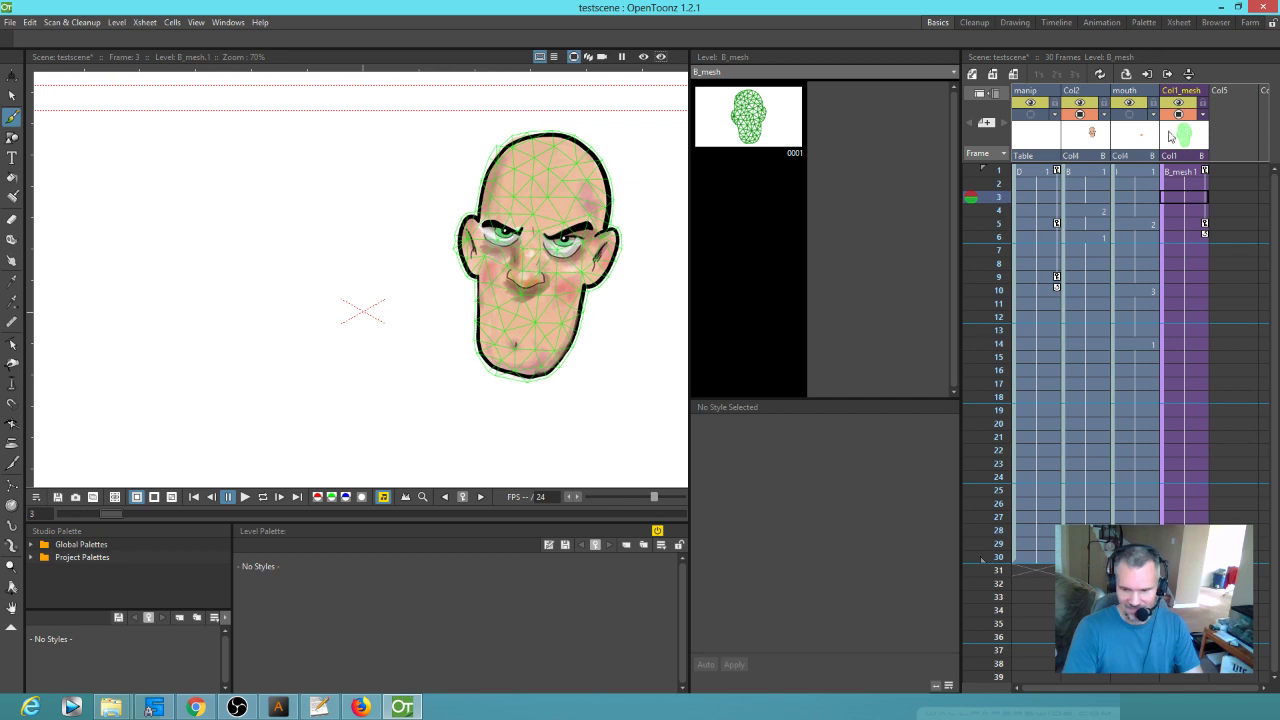
pyautogui.click(1180, 113)
pyautogui.moveTo(994, 171); pyautogui.dragTo(924, 534)
pyautogui.click(1131, 115)
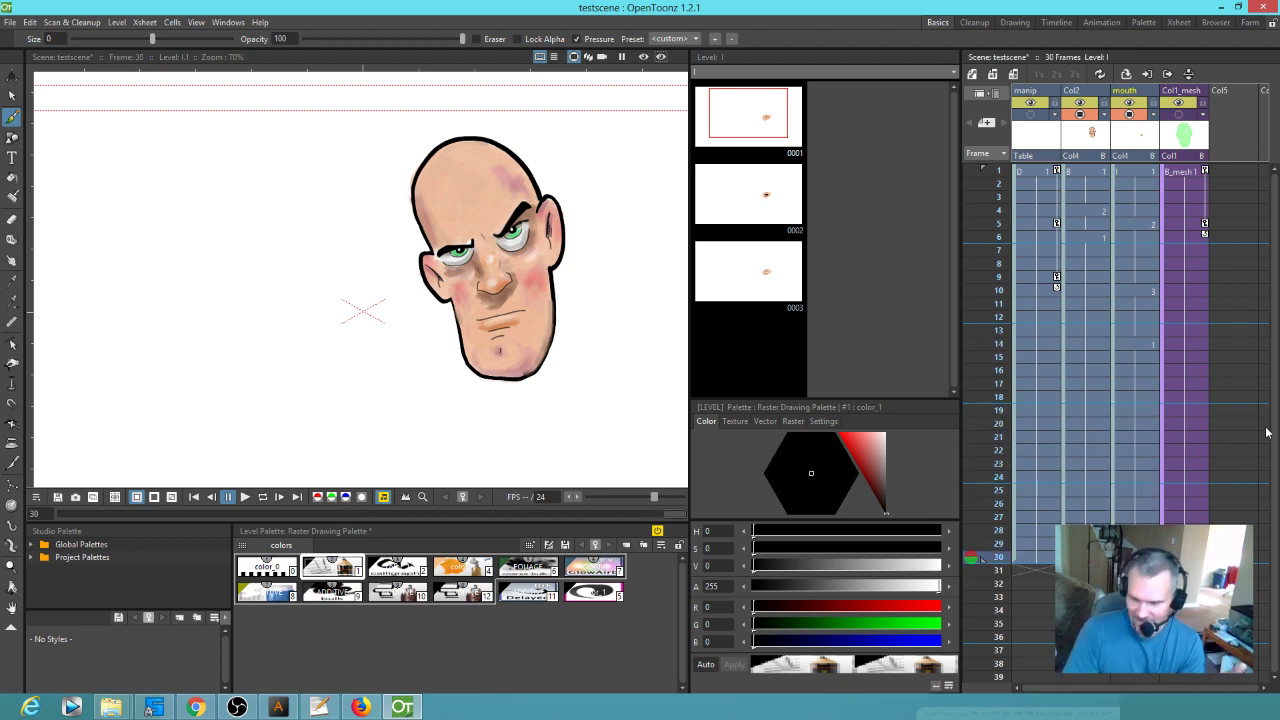
# Step: Create a new blank raster drawing at frame 31 of Col5 and duplicate its cell into Col6
pyautogui.moveTo(1174, 444); pyautogui.dragTo(1113, 416)
pyautogui.click(1097, 427)
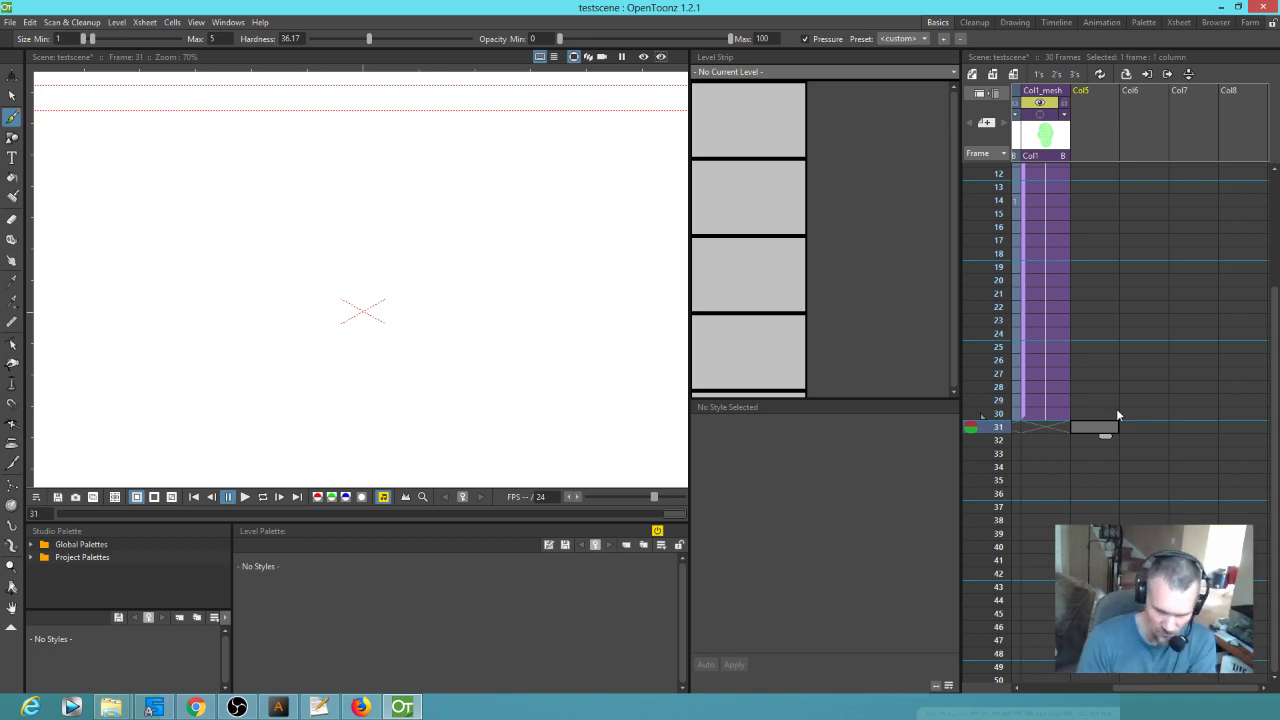
pyautogui.click(320, 335)
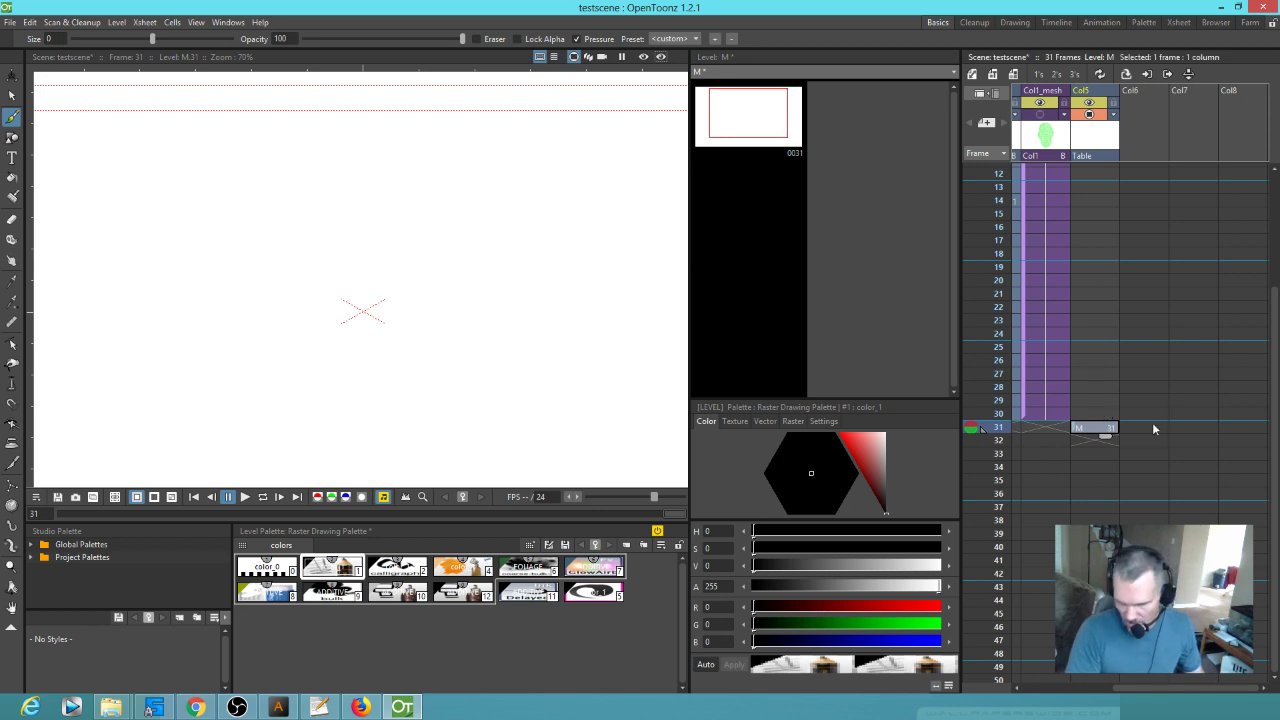
pyautogui.click(1136, 430)
pyautogui.hotkey('ctrl', 'v')
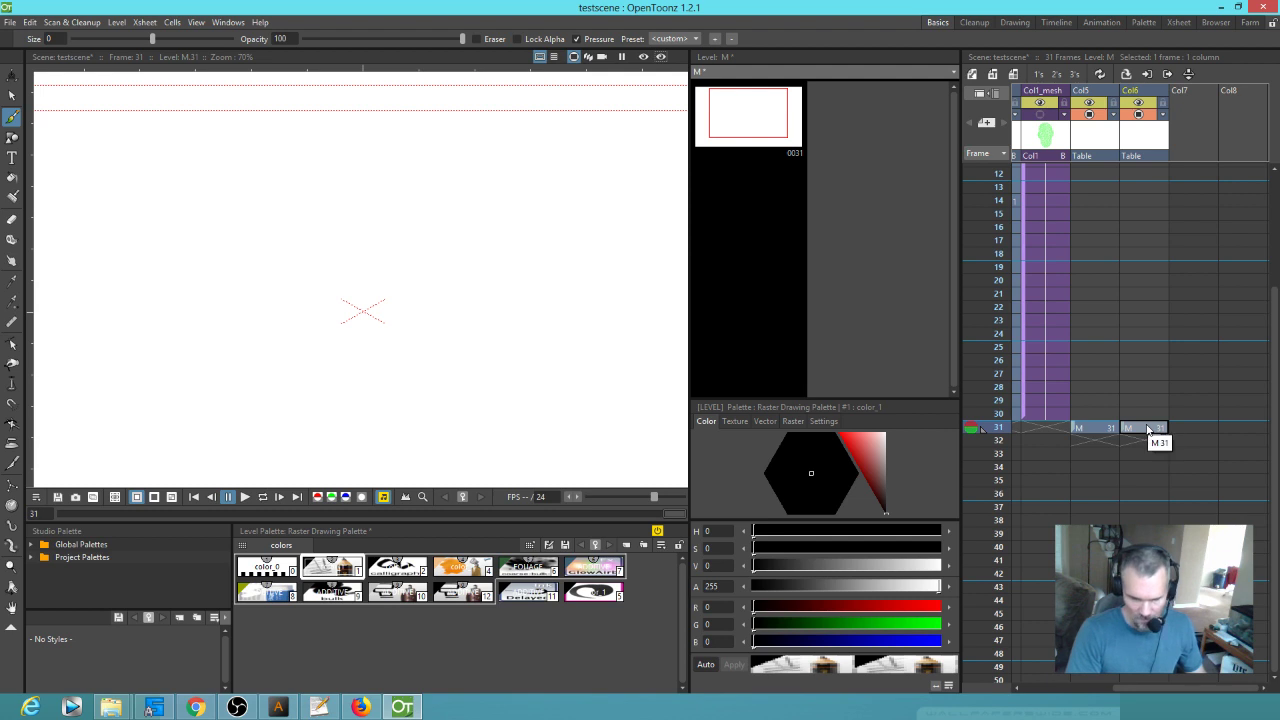
# Step: Mirror Col6 horizontally with the Animate tool by setting its horizontal scale to -100% at frame 31
pyautogui.press('a')
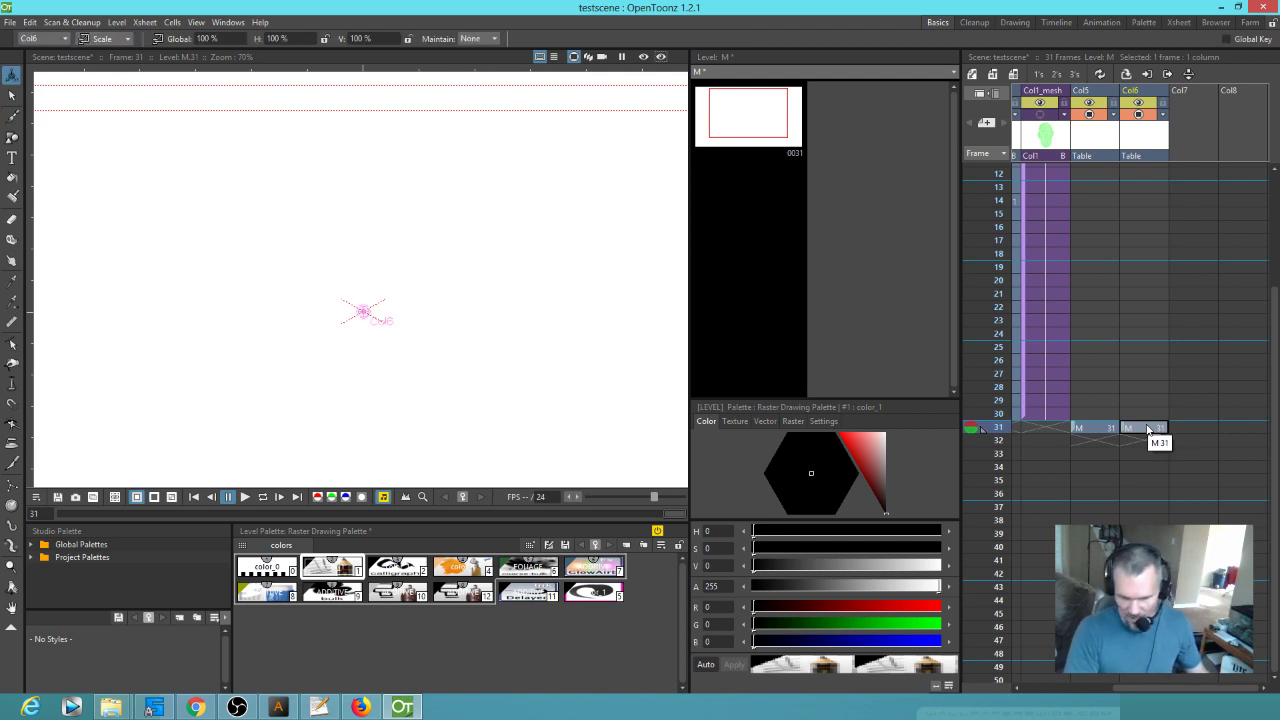
pyautogui.click(128, 40)
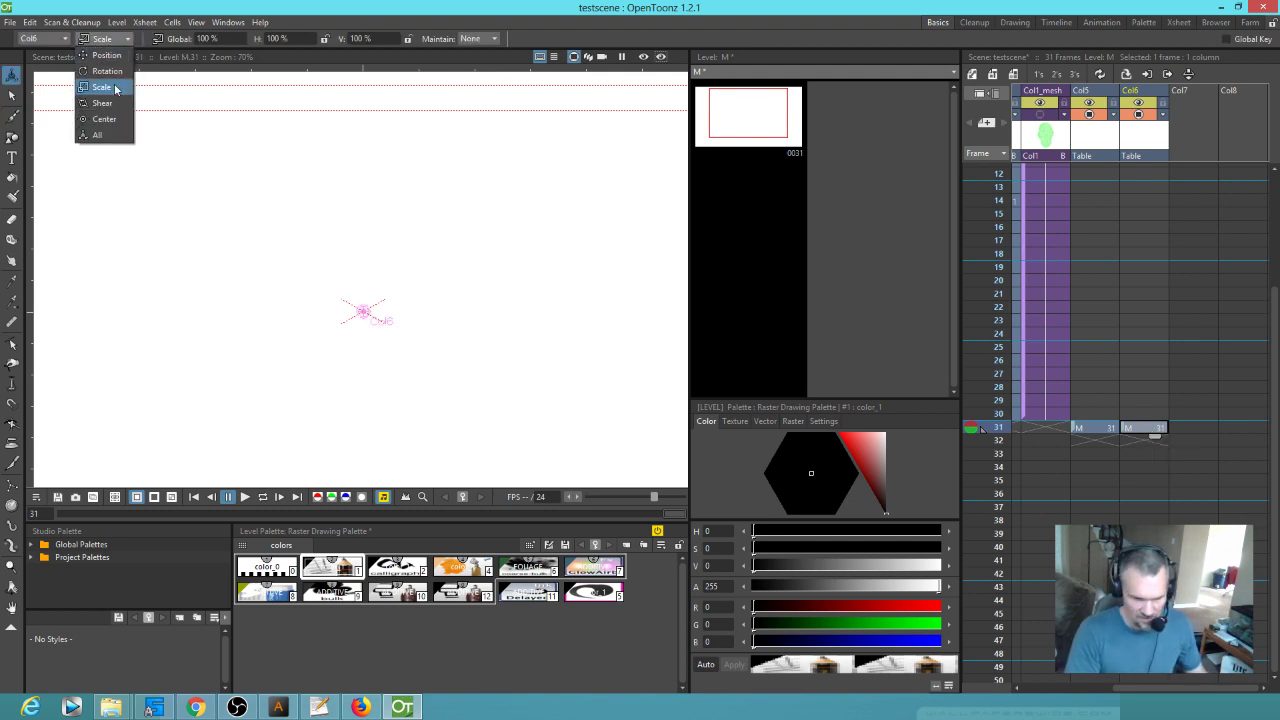
pyautogui.click(113, 88)
pyautogui.click(295, 38)
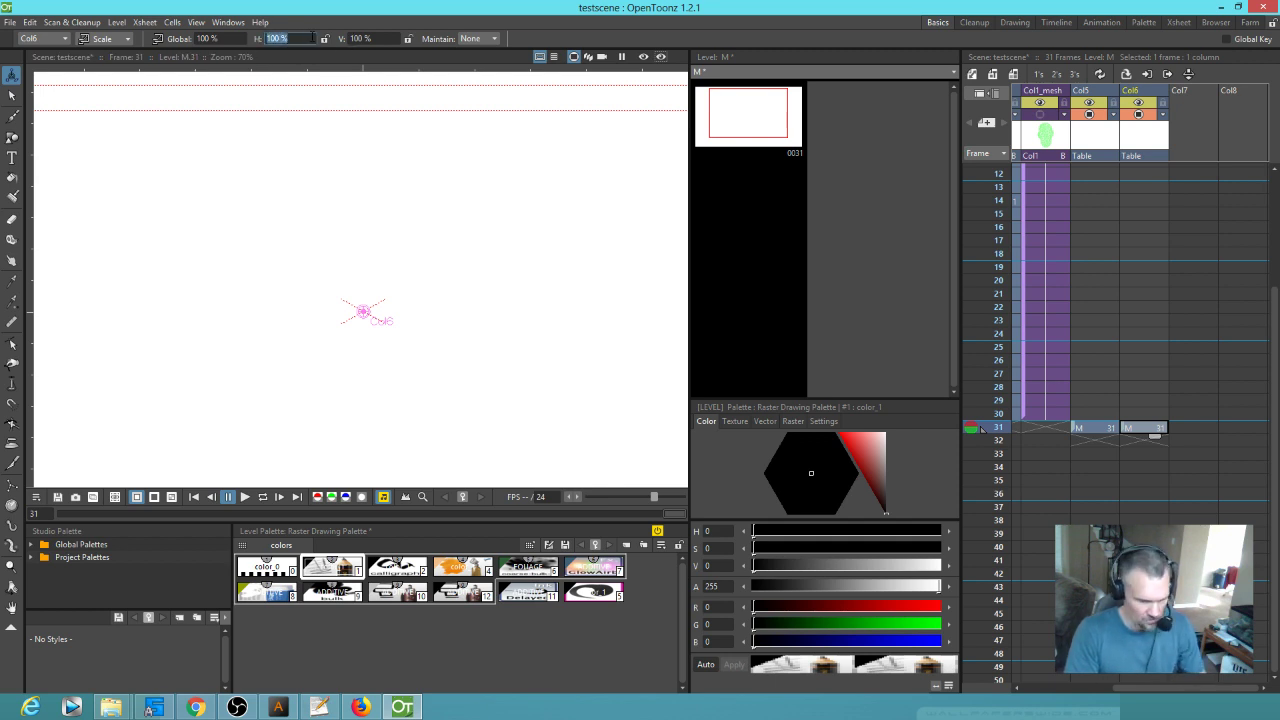
pyautogui.press('Left')
pyautogui.press('Left')
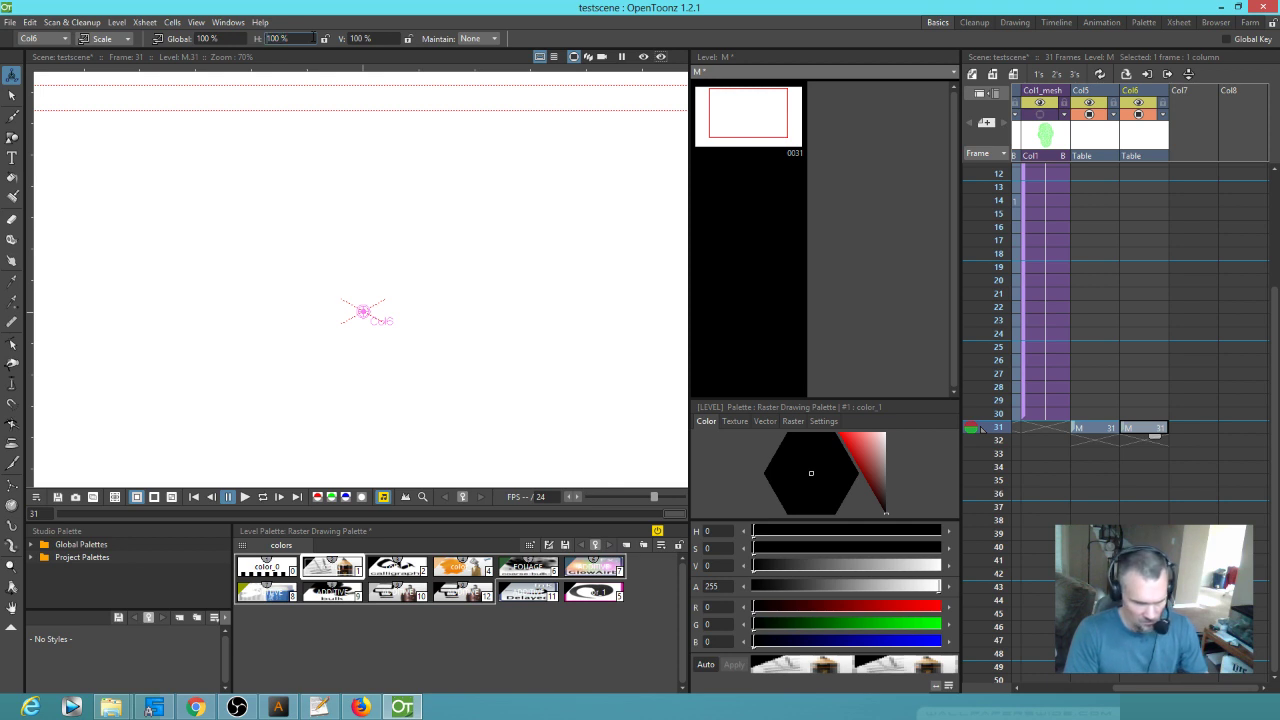
pyautogui.write('-')
pyautogui.press('Return')
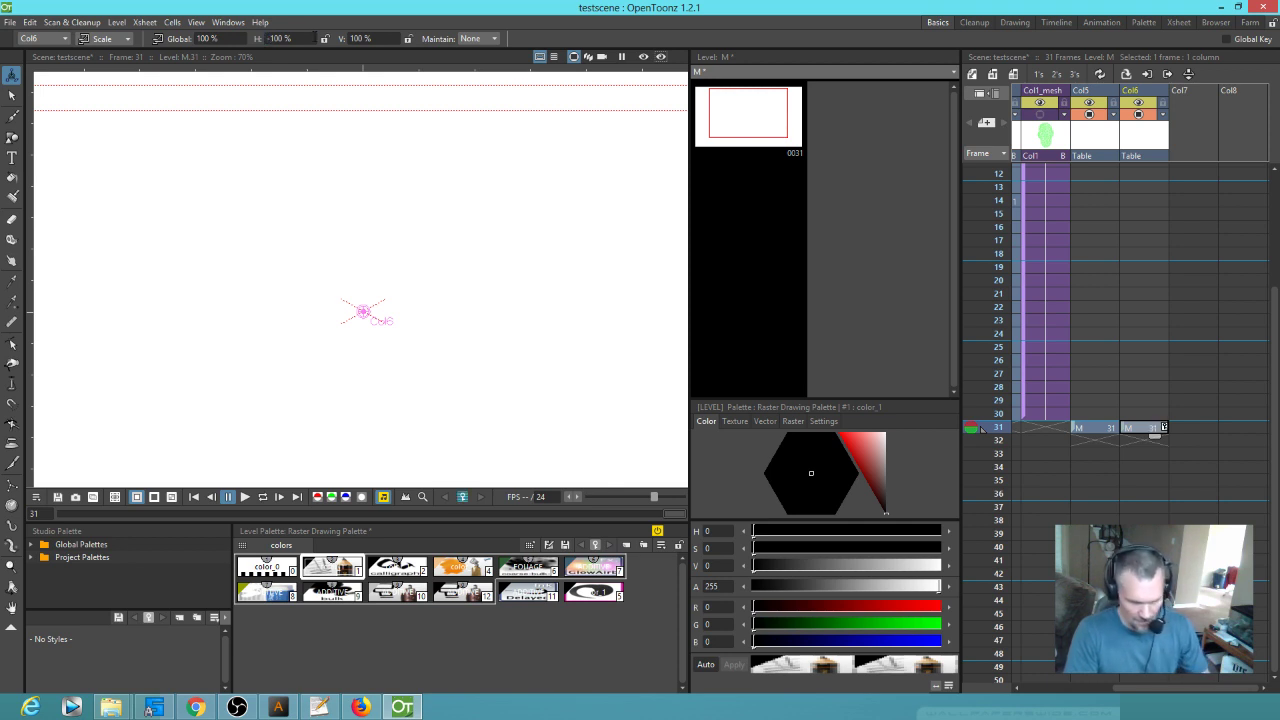
# Step: Compare the scale values of the frame 31 cells in Col5 and Col6
pyautogui.click(1092, 428)
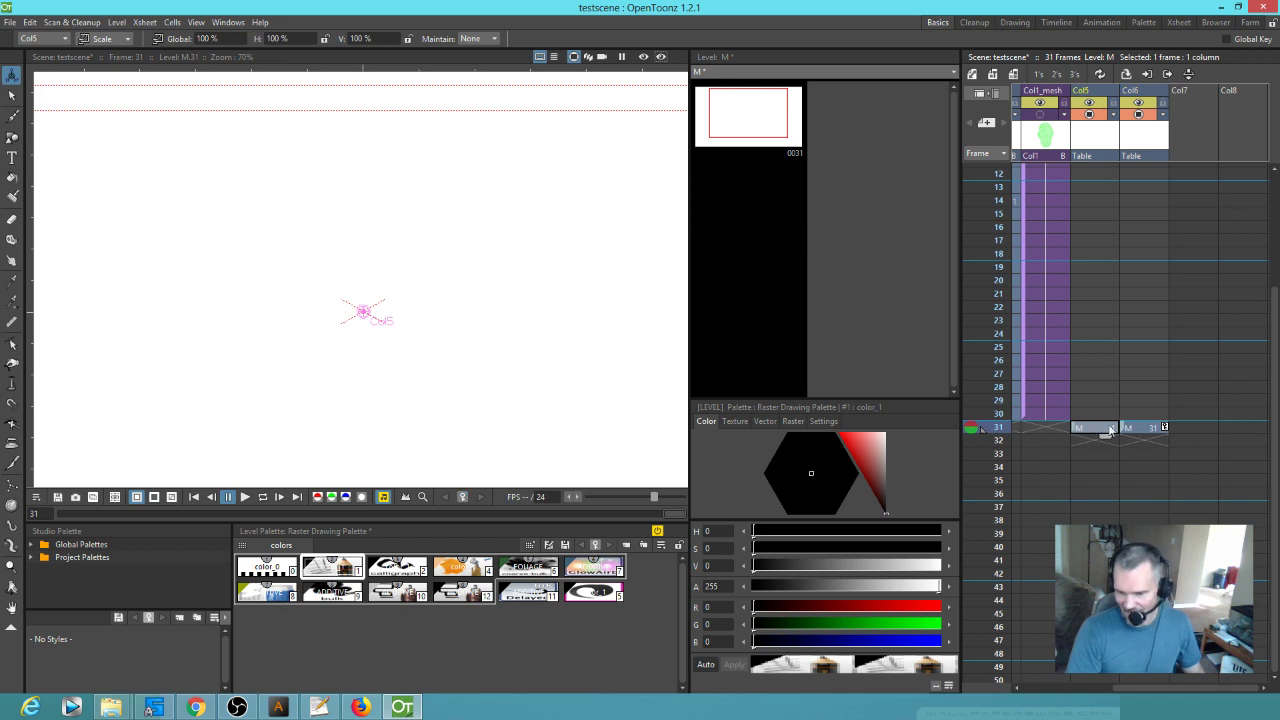
pyautogui.click(1146, 430)
pyautogui.click(1097, 434)
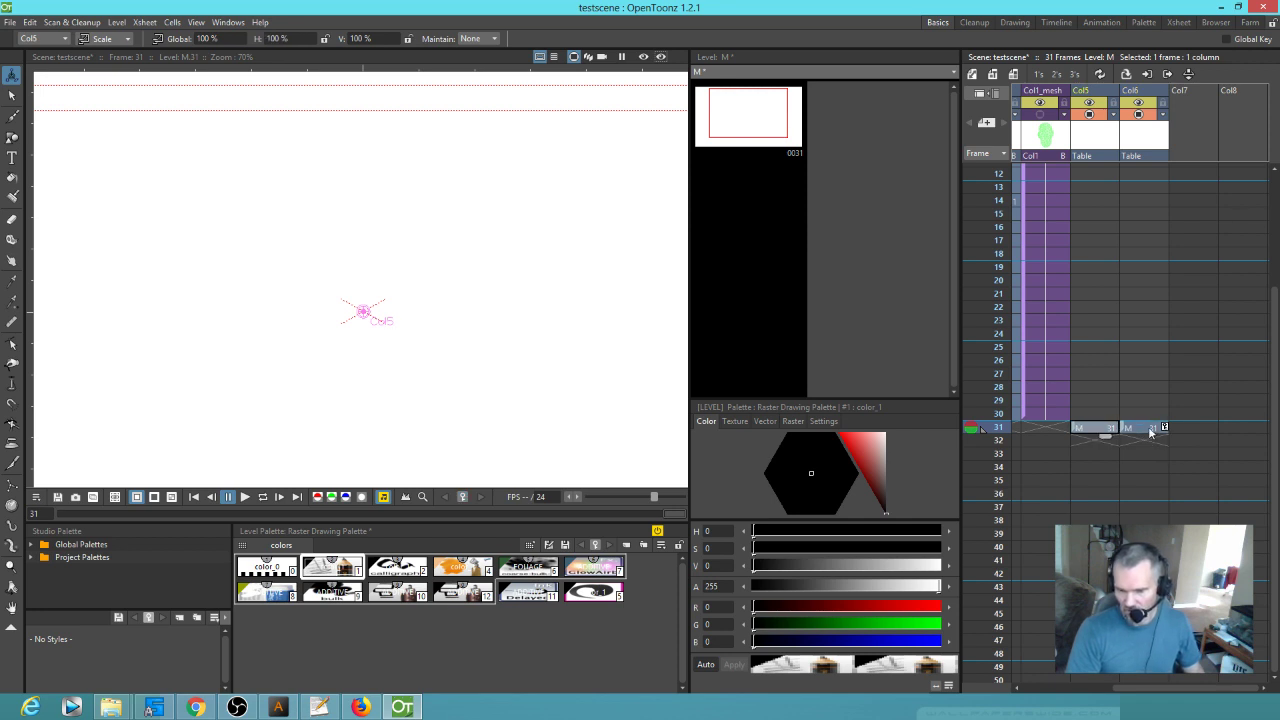
pyautogui.click(1151, 430)
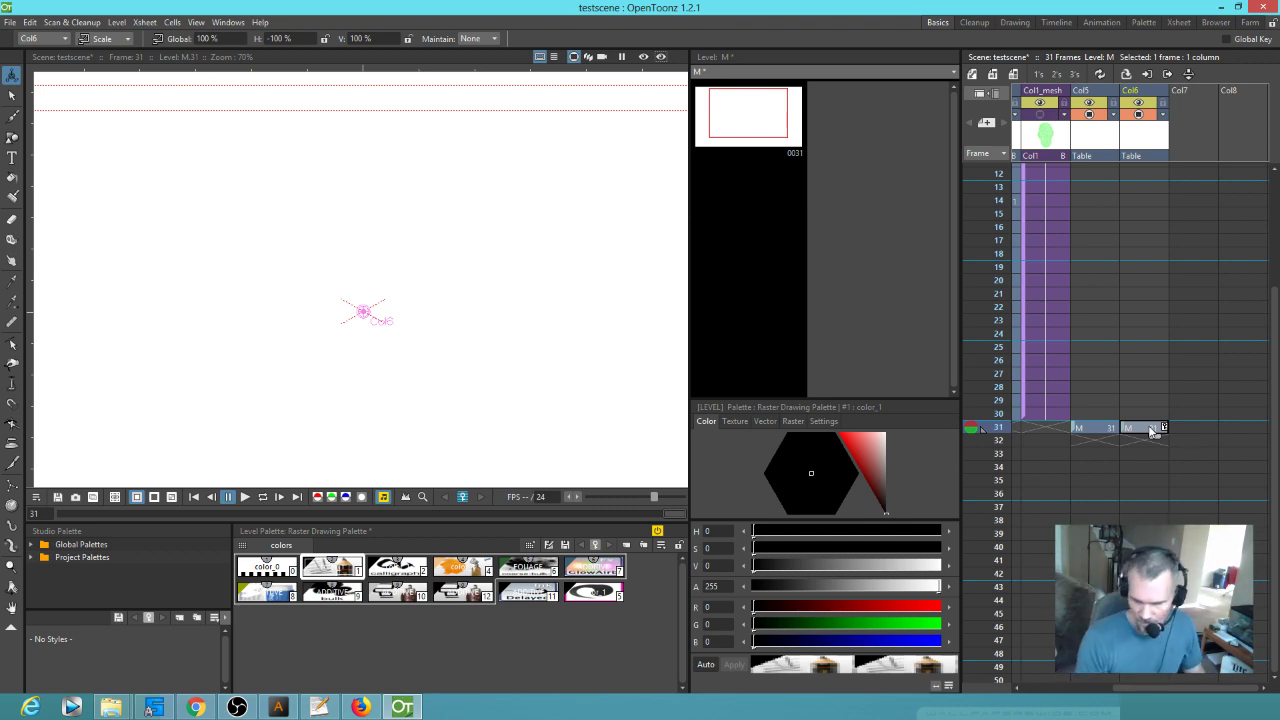
pyautogui.moveTo(544, 368); pyautogui.dragTo(564, 282)
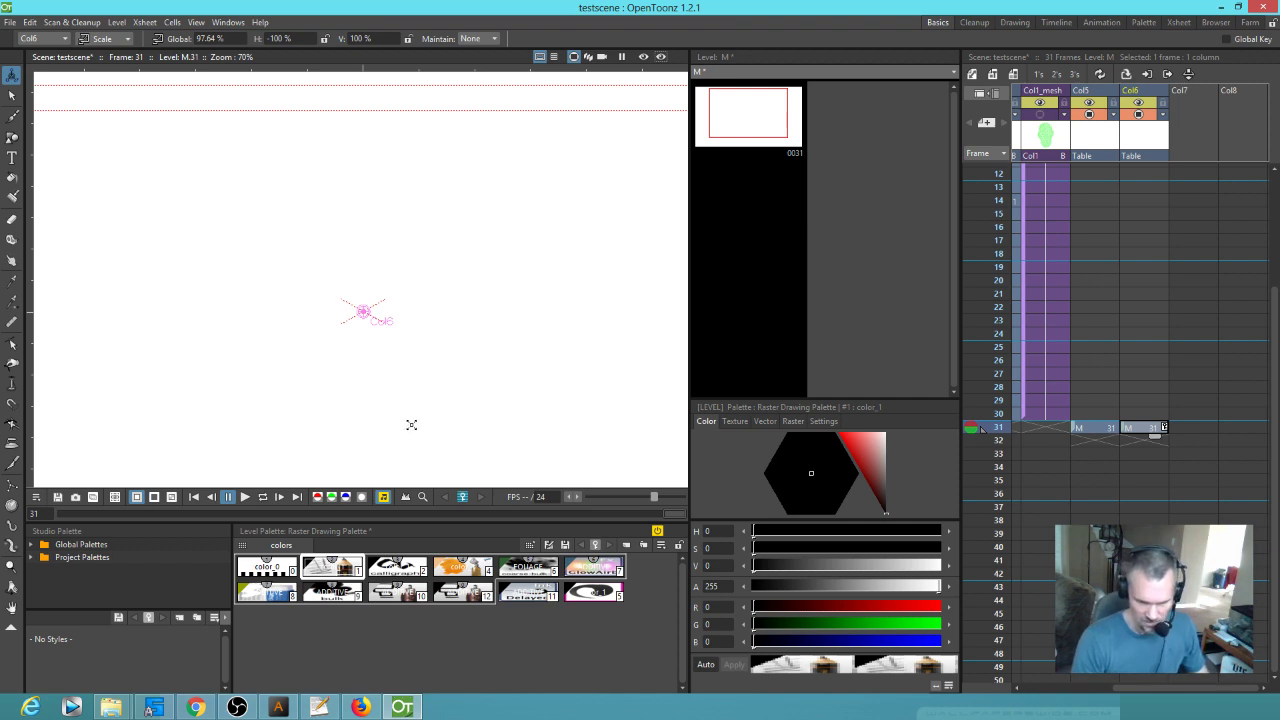
pyautogui.moveTo(432, 414); pyautogui.dragTo(450, 420)
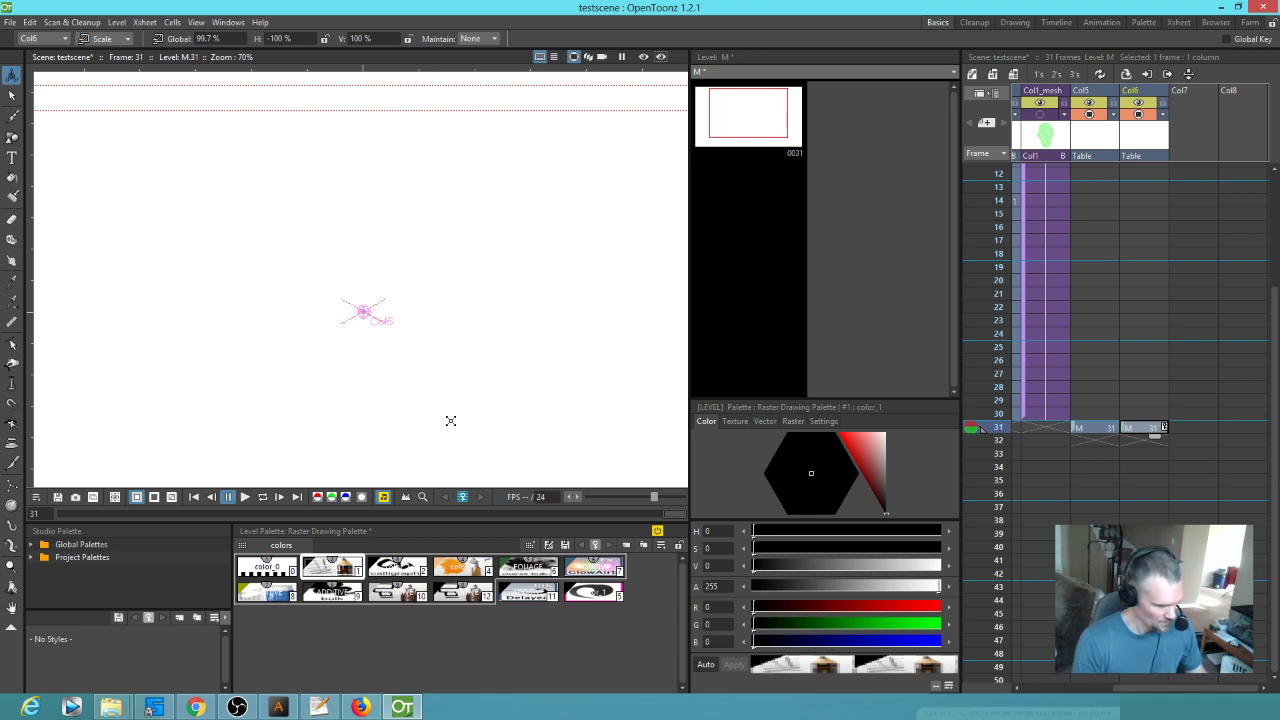
pyautogui.hotkey('ctrl', 'z')
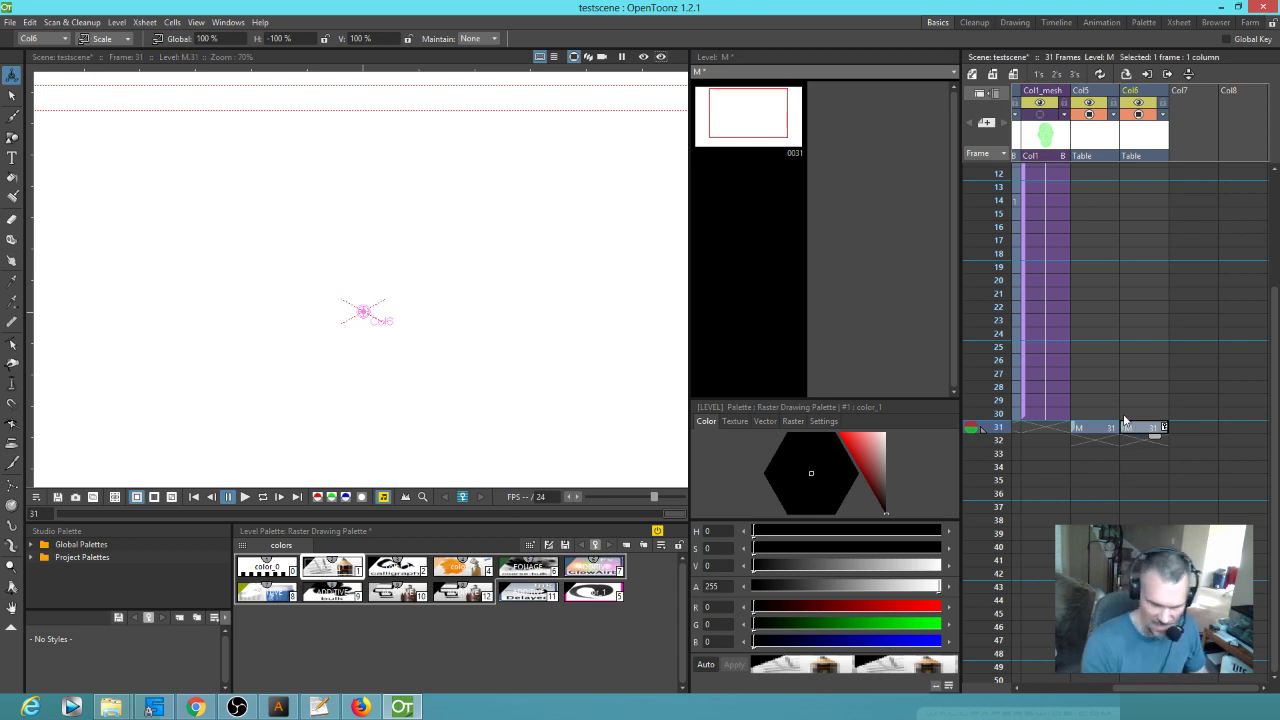
# Step: Set the global scale of Col6 to -100% at frame 31
pyautogui.click(229, 36)
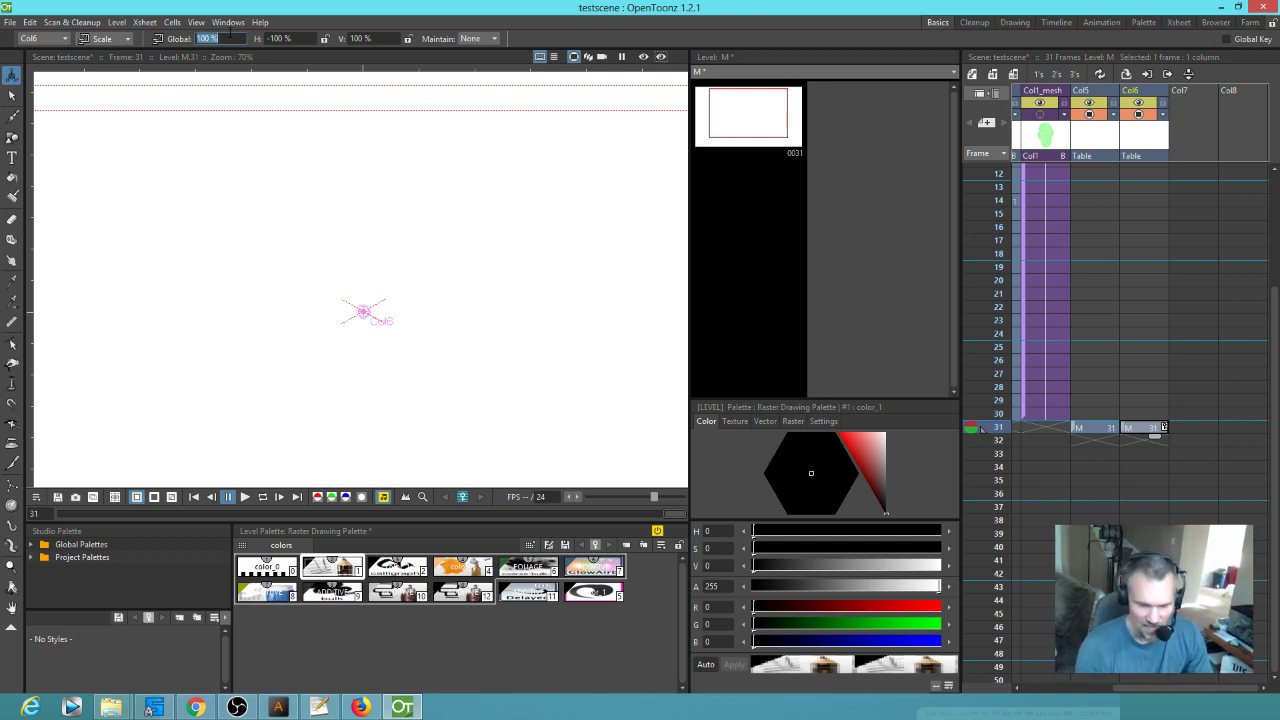
pyautogui.press('Left')
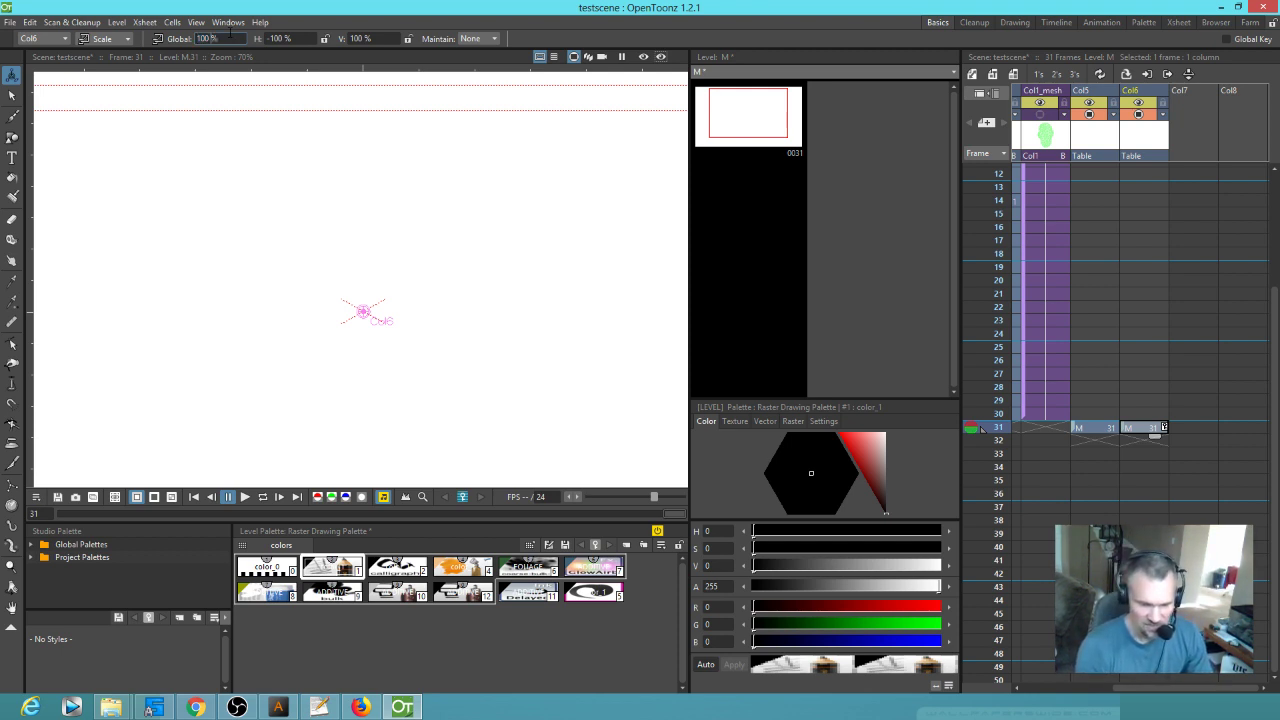
pyautogui.write('-')
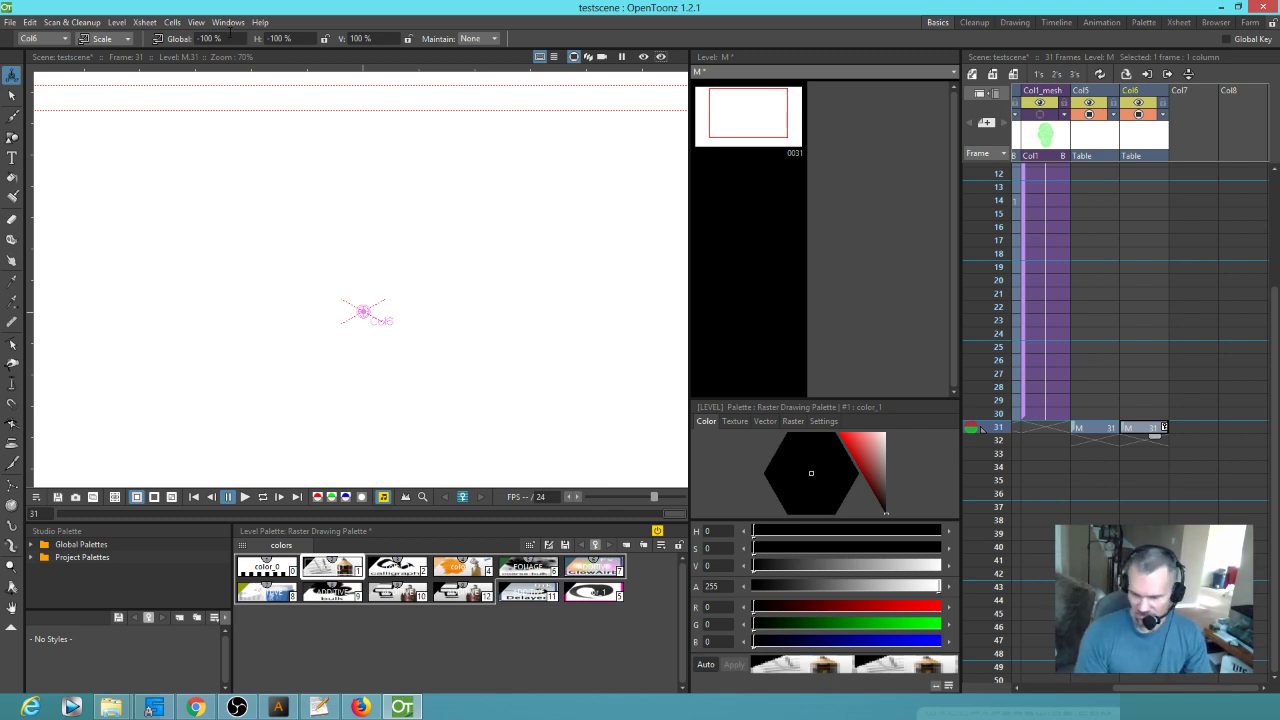
pyautogui.click(1150, 436)
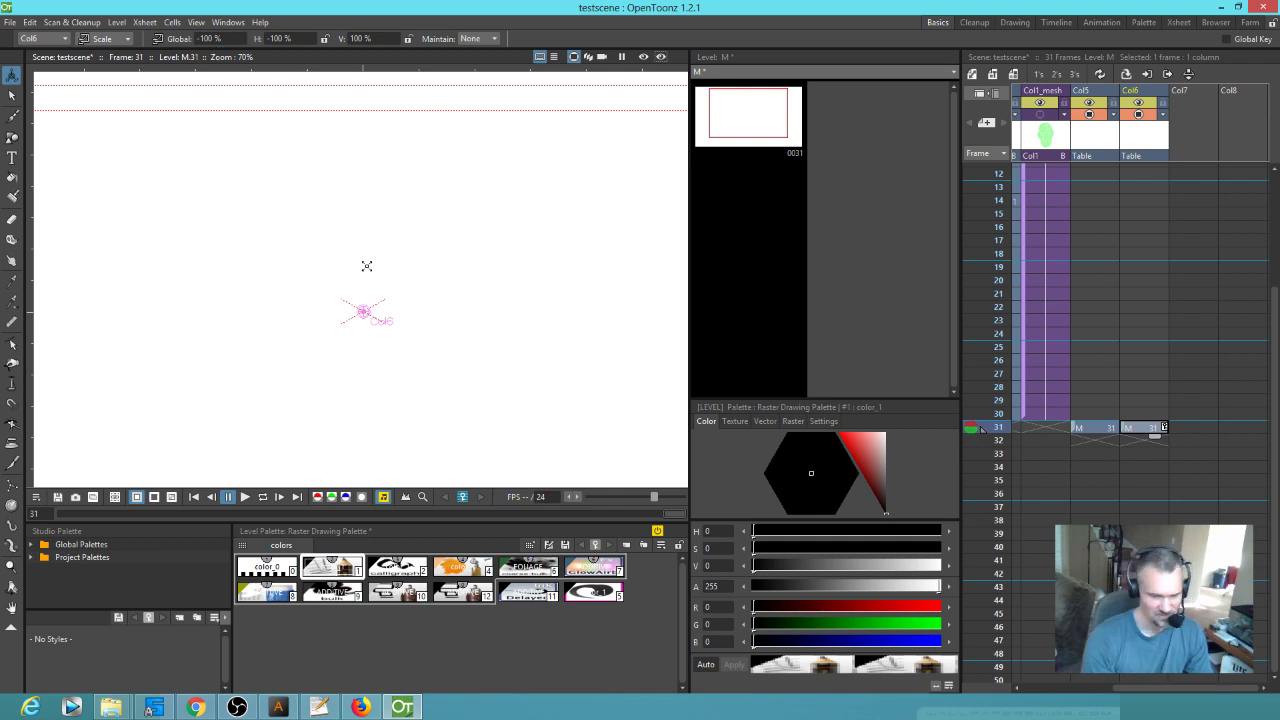
# Step: Sketch curved brush strokes around the side and top of the canvas centre to test the mirrored copy of the drawing
pyautogui.press('b')
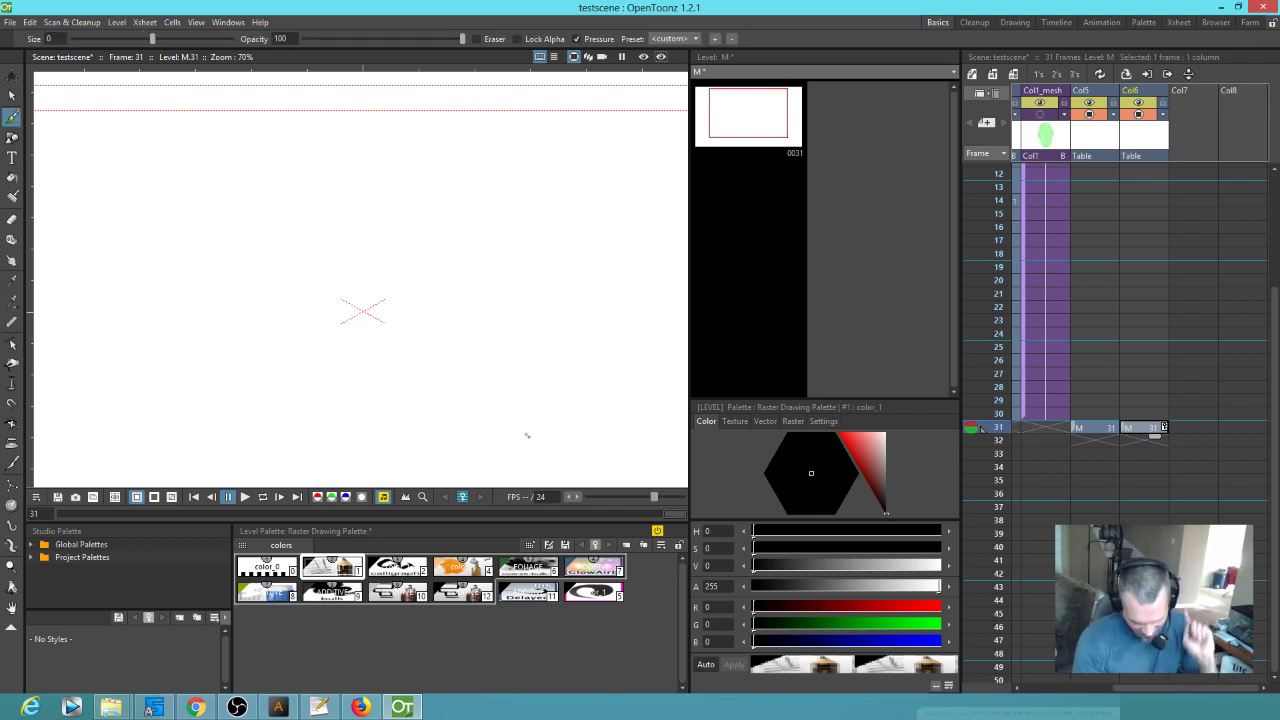
pyautogui.moveTo(484, 237); pyautogui.dragTo(525, 375)
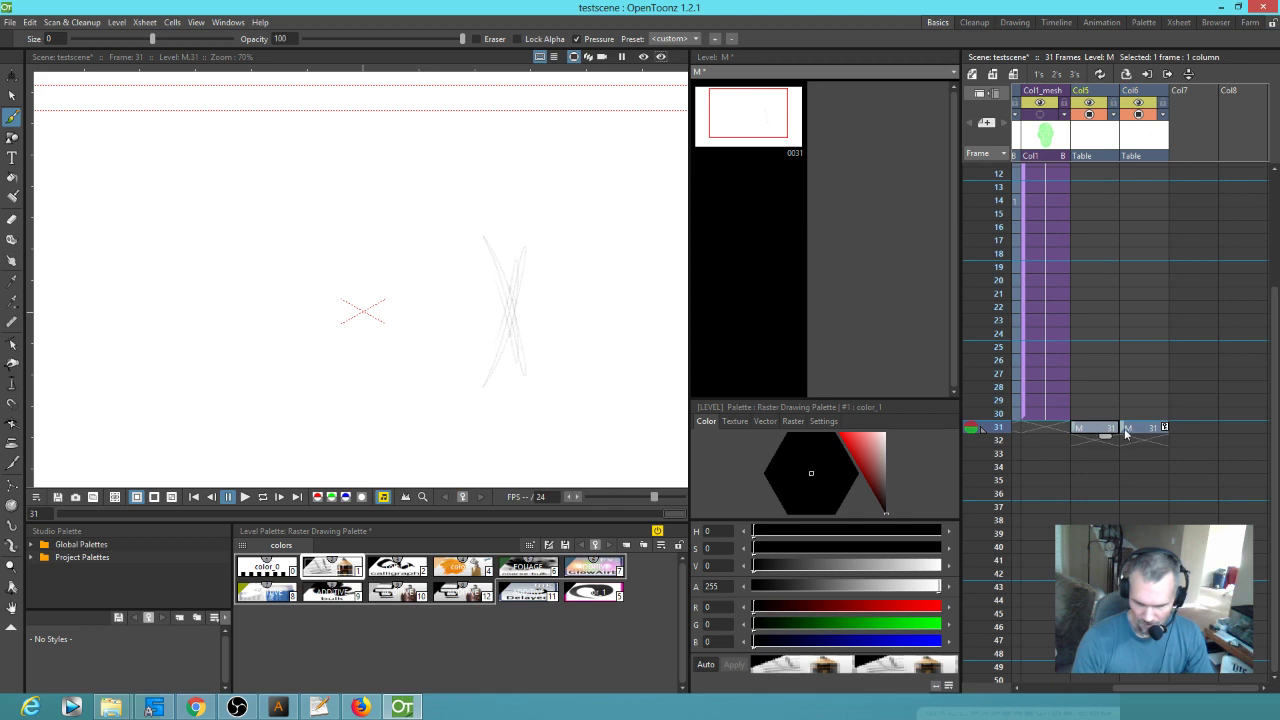
pyautogui.moveTo(219, 296); pyautogui.dragTo(234, 390)
pyautogui.moveTo(233, 232)
pyautogui.mouseDown()
pyautogui.moveTo(219, 300)
pyautogui.moveTo(244, 402)
pyautogui.mouseUp()
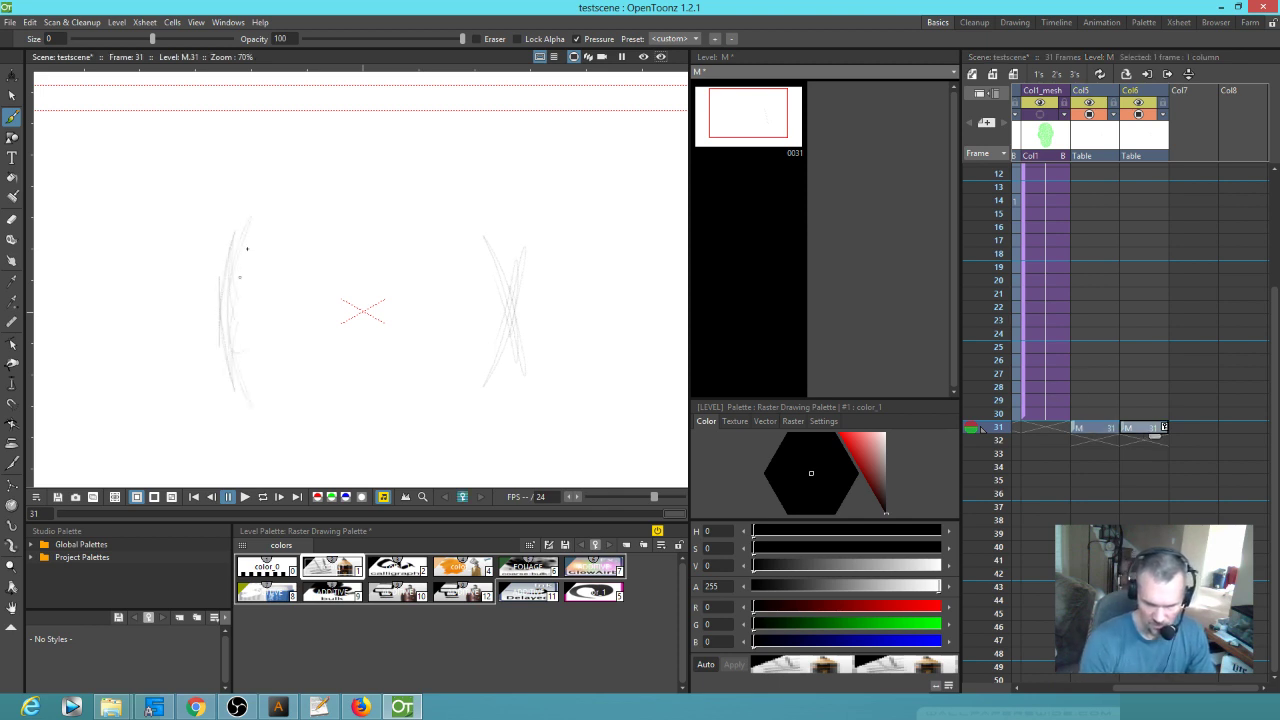
pyautogui.moveTo(247, 249); pyautogui.dragTo(265, 400)
pyautogui.moveTo(290, 220)
pyautogui.mouseDown()
pyautogui.moveTo(300, 404)
pyautogui.moveTo(376, 452)
pyautogui.mouseUp()
pyautogui.moveTo(250, 205); pyautogui.dragTo(390, 170)
pyautogui.moveTo(318, 153); pyautogui.dragTo(465, 192)
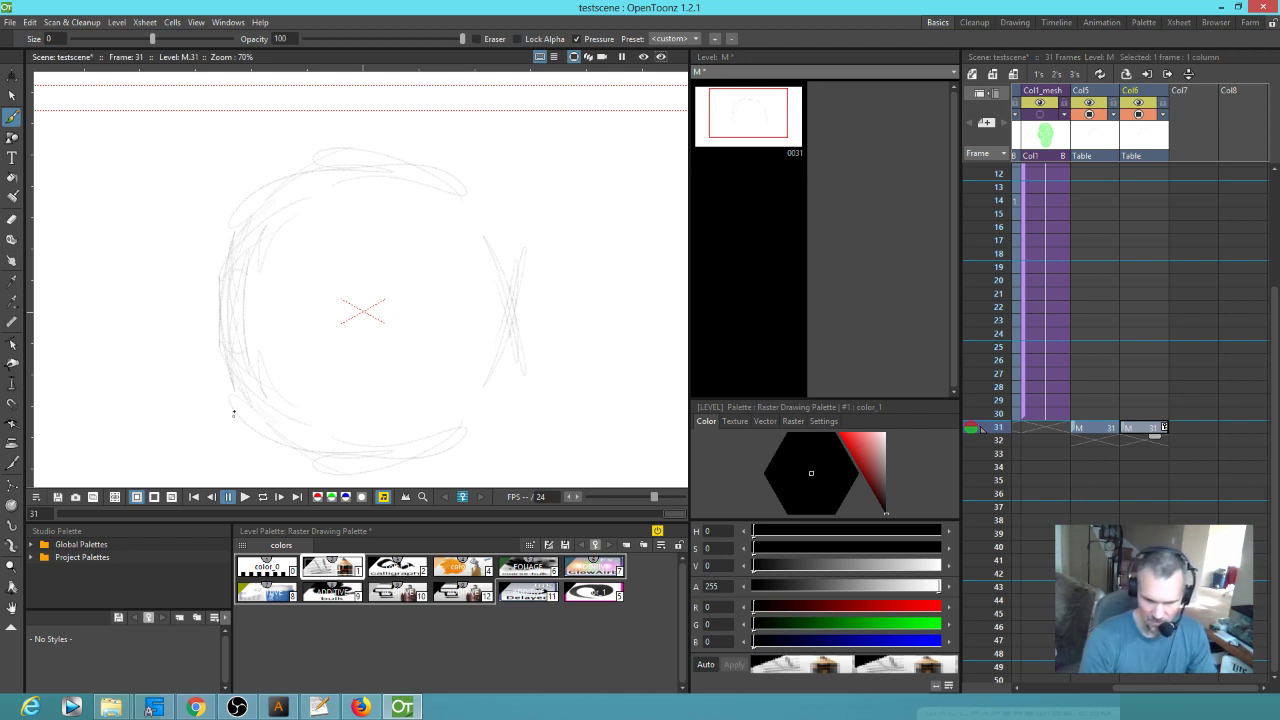
pyautogui.moveTo(233, 412); pyautogui.dragTo(423, 434)
pyautogui.moveTo(236, 238); pyautogui.dragTo(412, 186)
pyautogui.hotkey('ctrl', 'z')
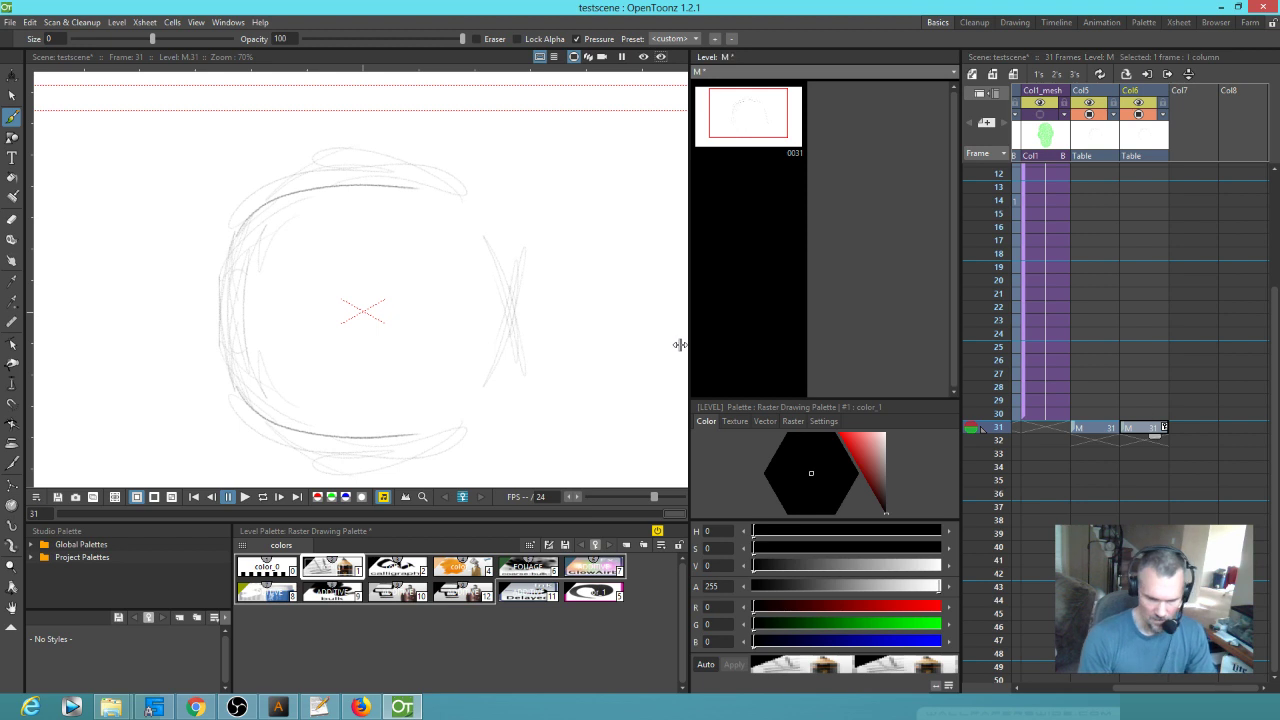
# Step: Set the global scale of Col6 back to 100%, keeping only the horizontal scale negative
pyautogui.press('a')
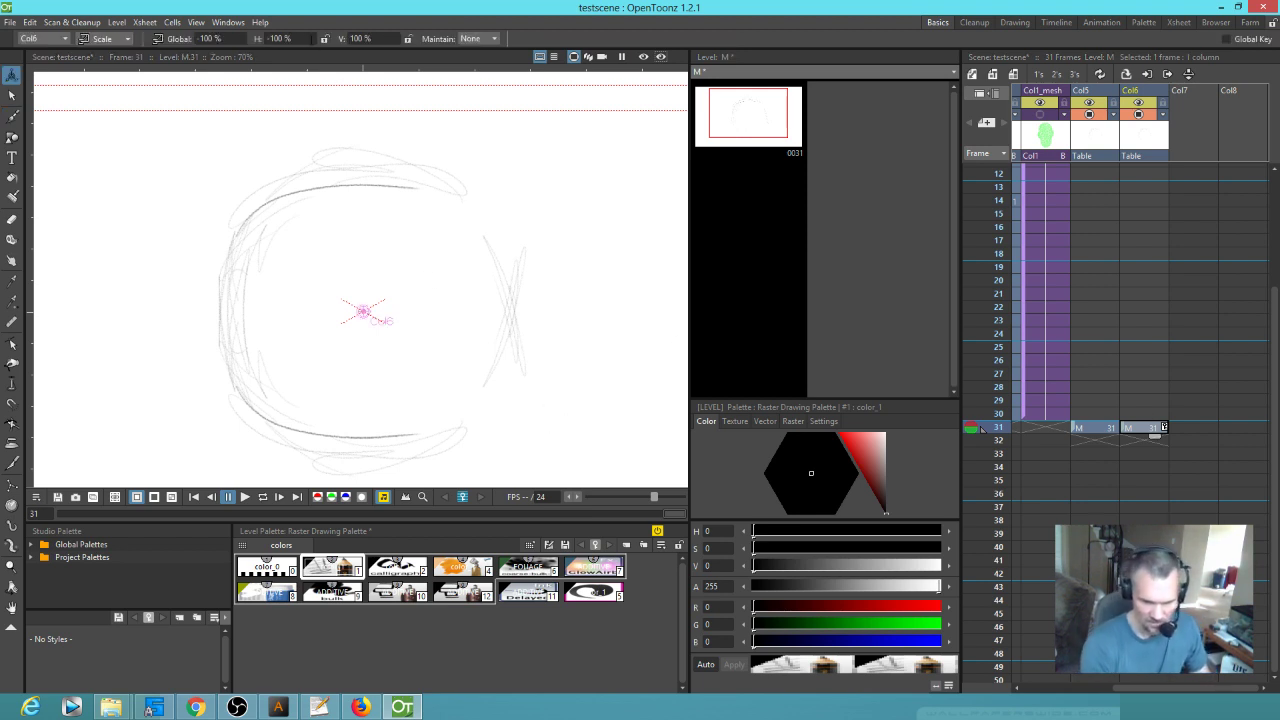
pyautogui.click(224, 37)
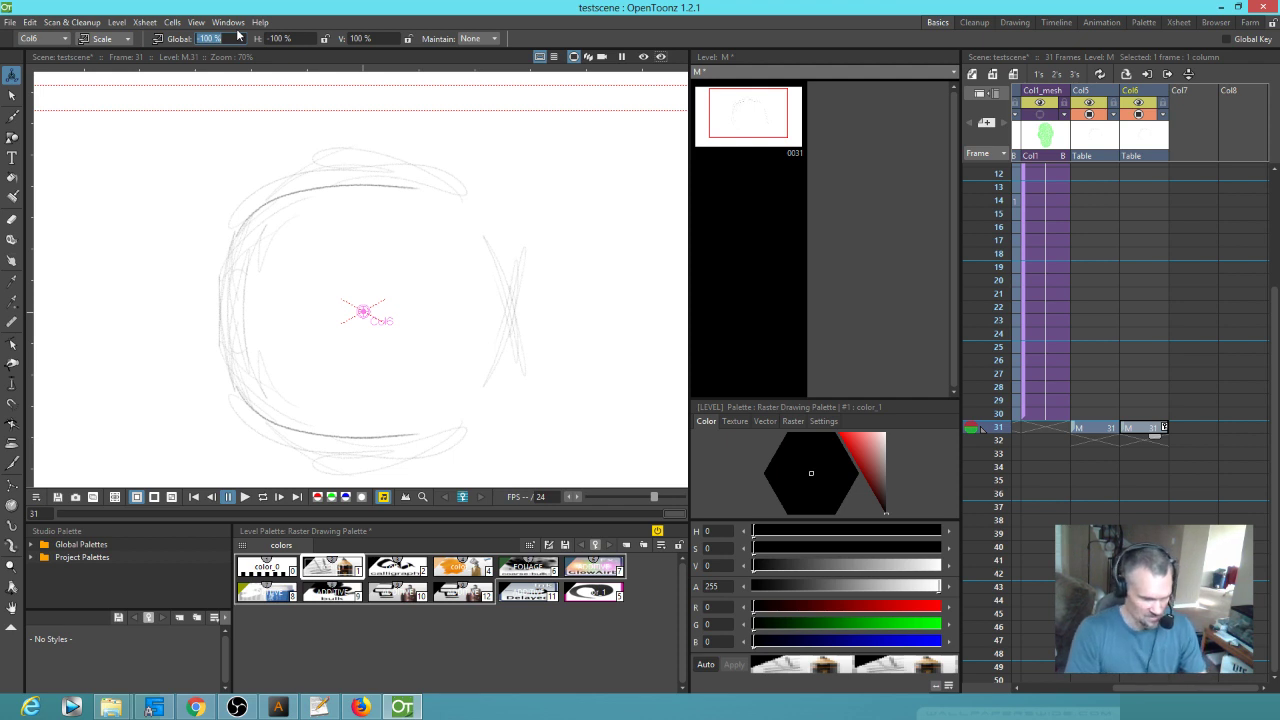
pyautogui.write('100')
pyautogui.press('Return')
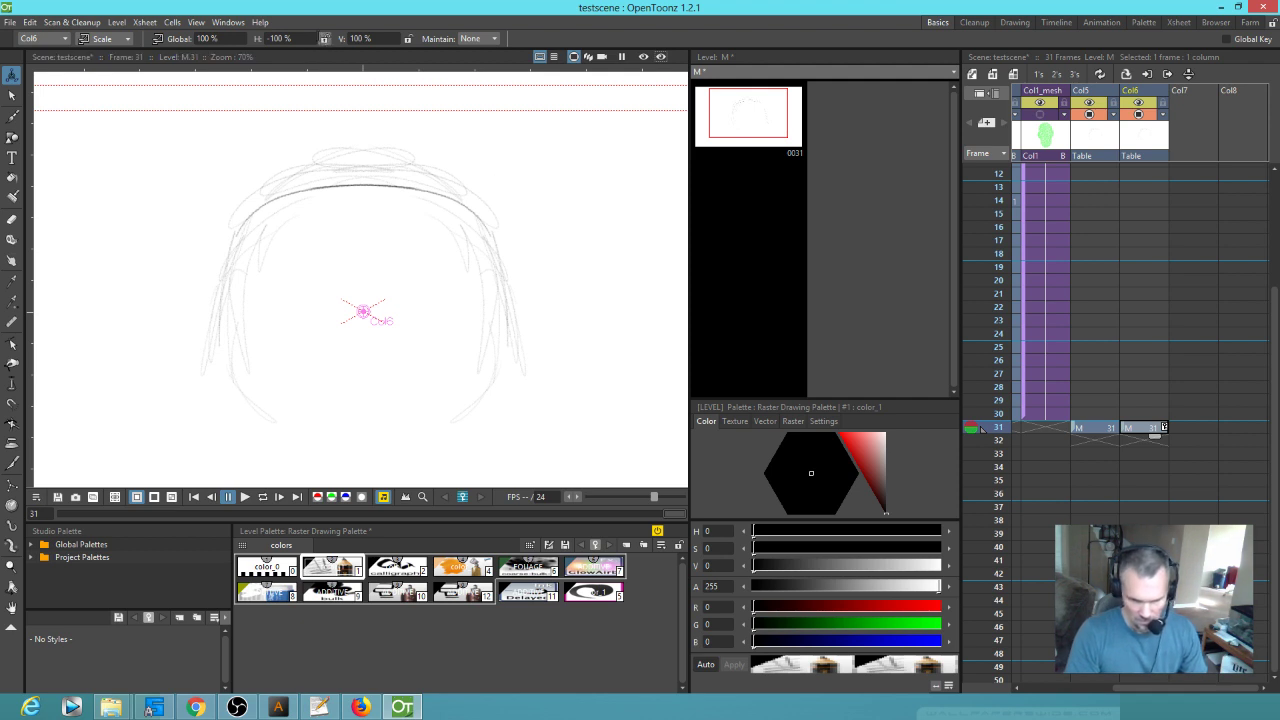
# Step: Sketch the rounded head outline with the Brush on the Col5 drawing, extending it around the jaw, side and crown
pyautogui.click(1104, 428)
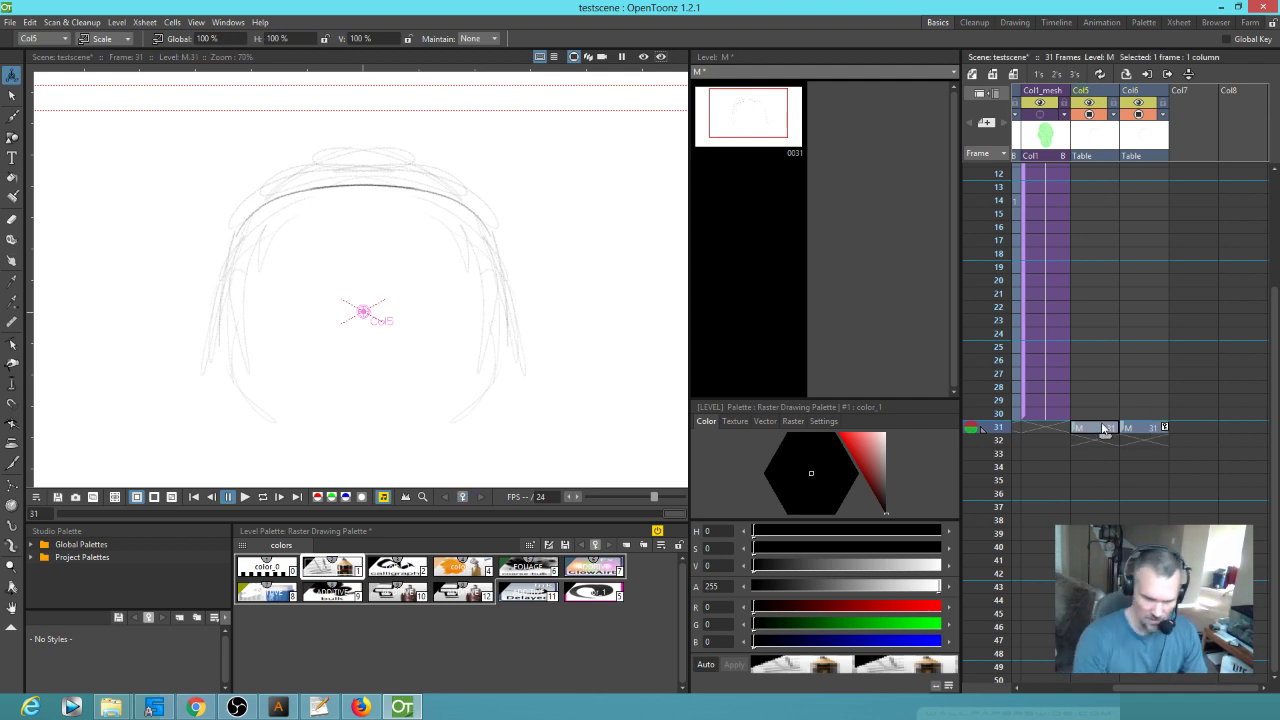
pyautogui.press('b')
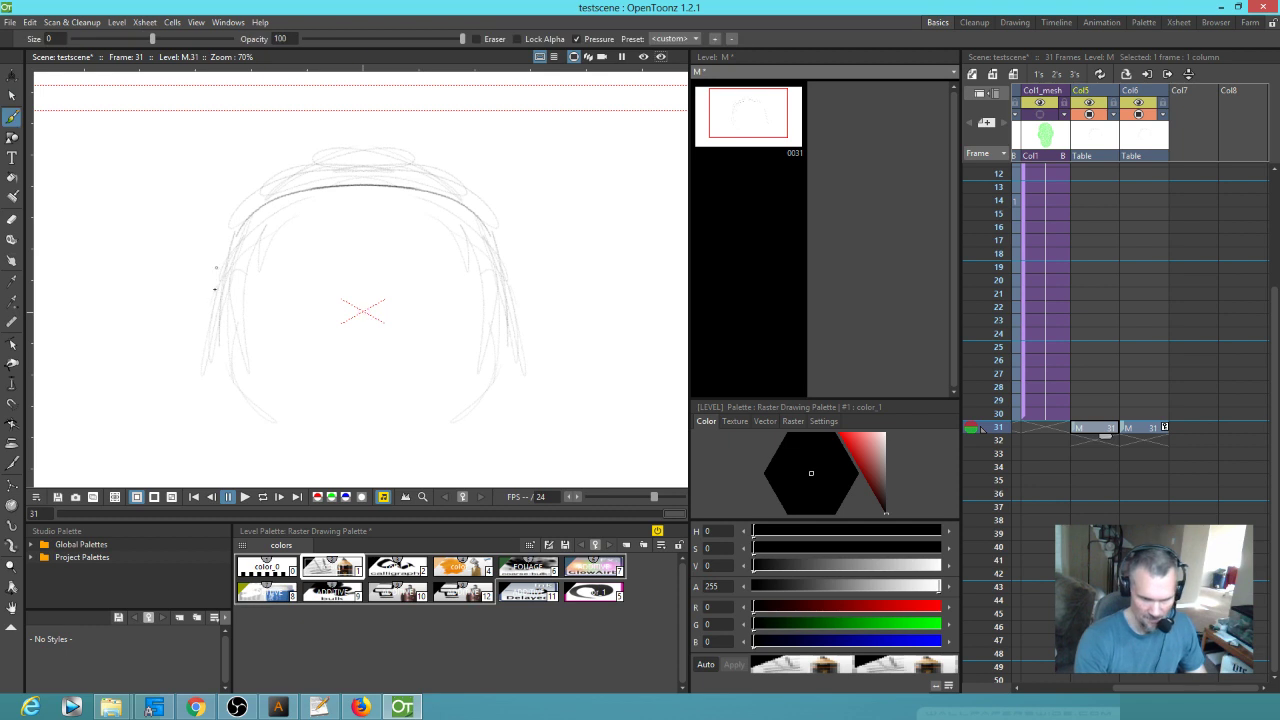
pyautogui.moveTo(198, 337); pyautogui.dragTo(239, 428)
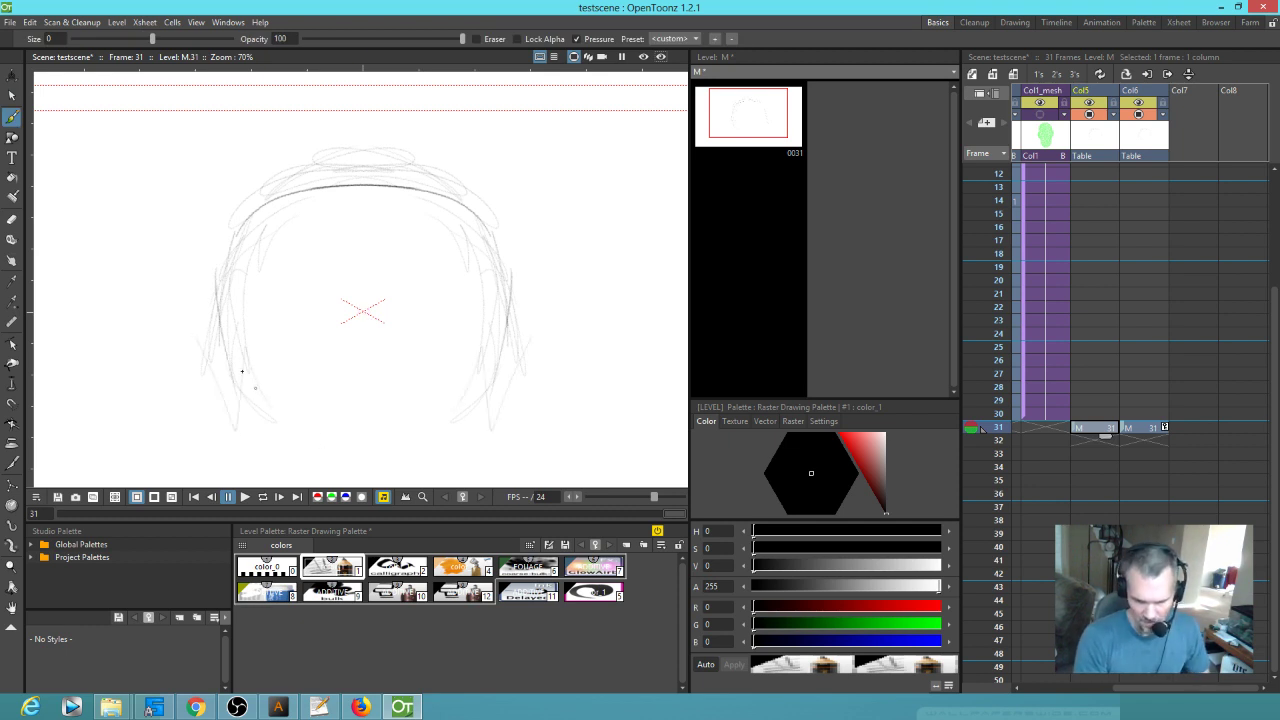
pyautogui.moveTo(221, 308)
pyautogui.mouseDown()
pyautogui.moveTo(252, 408)
pyautogui.moveTo(205, 313)
pyautogui.moveTo(325, 456)
pyautogui.moveTo(271, 436)
pyautogui.moveTo(354, 457)
pyautogui.moveTo(453, 457)
pyautogui.mouseUp()
pyautogui.moveTo(388, 461)
pyautogui.mouseDown()
pyautogui.moveTo(328, 464)
pyautogui.moveTo(225, 388)
pyautogui.moveTo(290, 166)
pyautogui.mouseUp()
pyautogui.moveTo(217, 287); pyautogui.dragTo(420, 140)
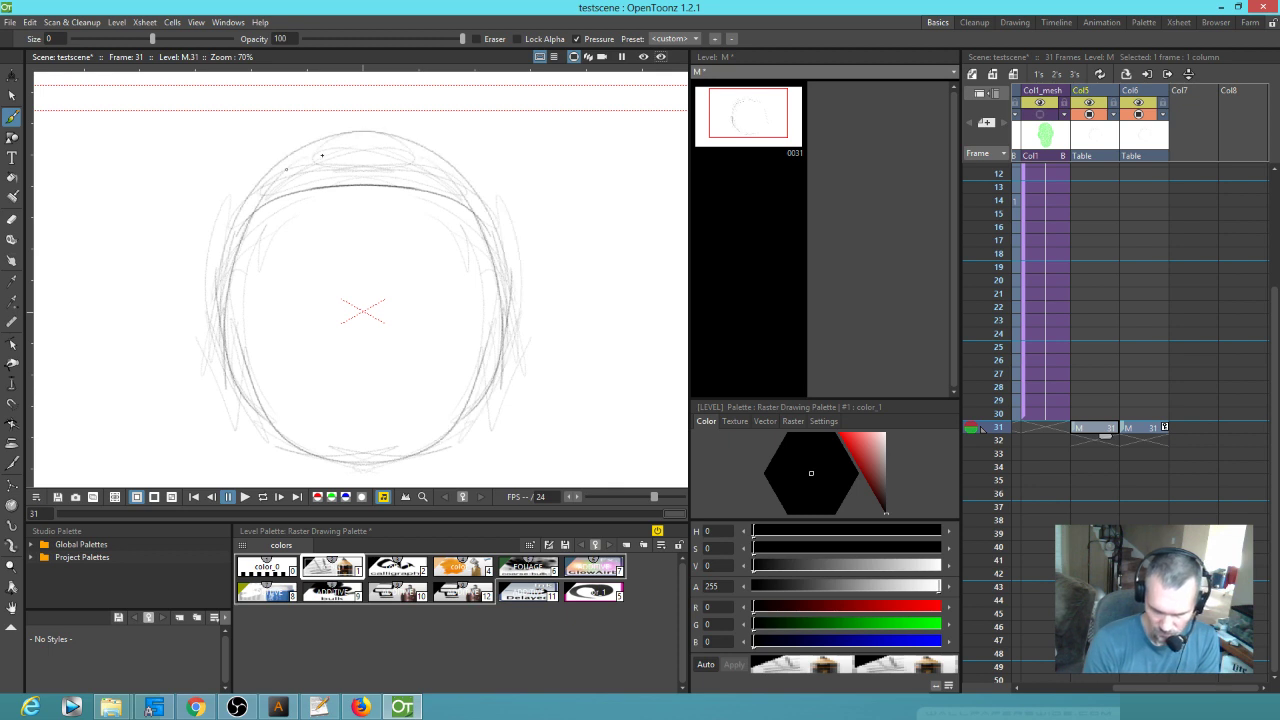
pyautogui.moveTo(316, 152); pyautogui.dragTo(498, 223)
# Step: Draw a vertical centre line down the face and sketch the symmetrical eyes with their pupils
pyautogui.moveTo(363, 192); pyautogui.dragTo(363, 420)
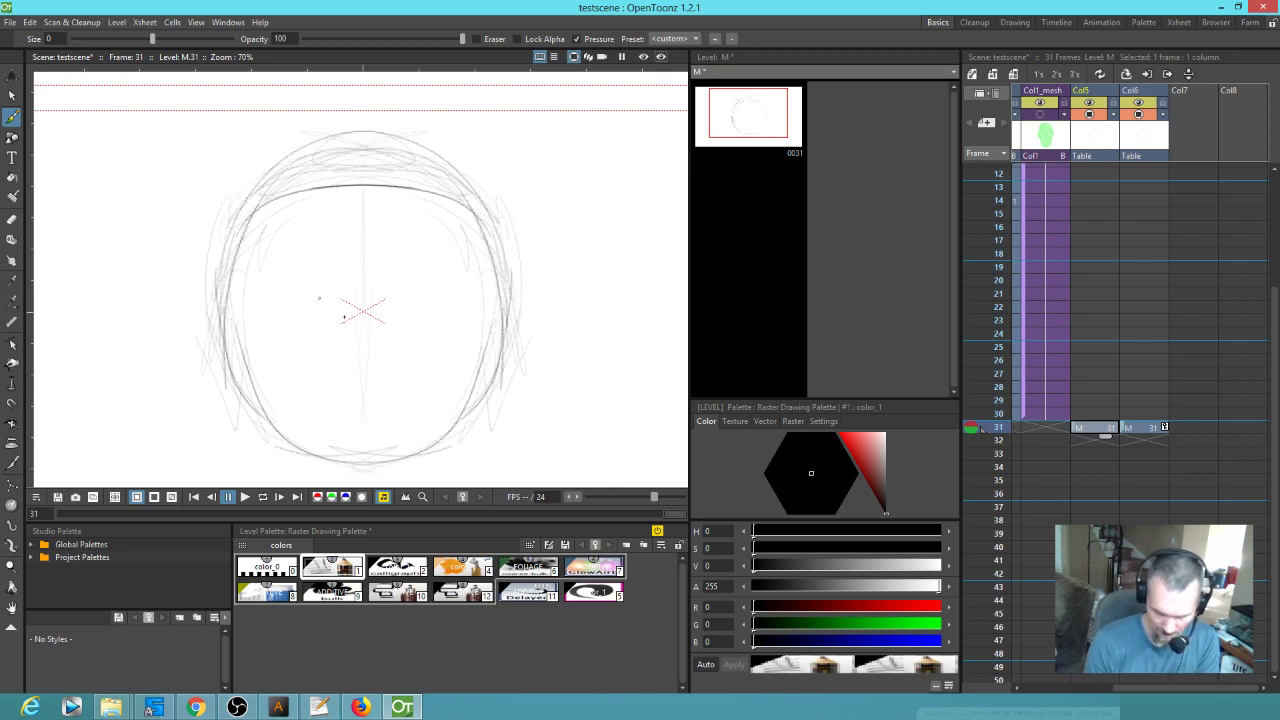
pyautogui.moveTo(340, 316); pyautogui.dragTo(281, 304)
pyautogui.moveTo(325, 311)
pyautogui.mouseDown()
pyautogui.moveTo(267, 311)
pyautogui.moveTo(274, 302)
pyautogui.moveTo(336, 330)
pyautogui.moveTo(460, 306)
pyautogui.mouseUp()
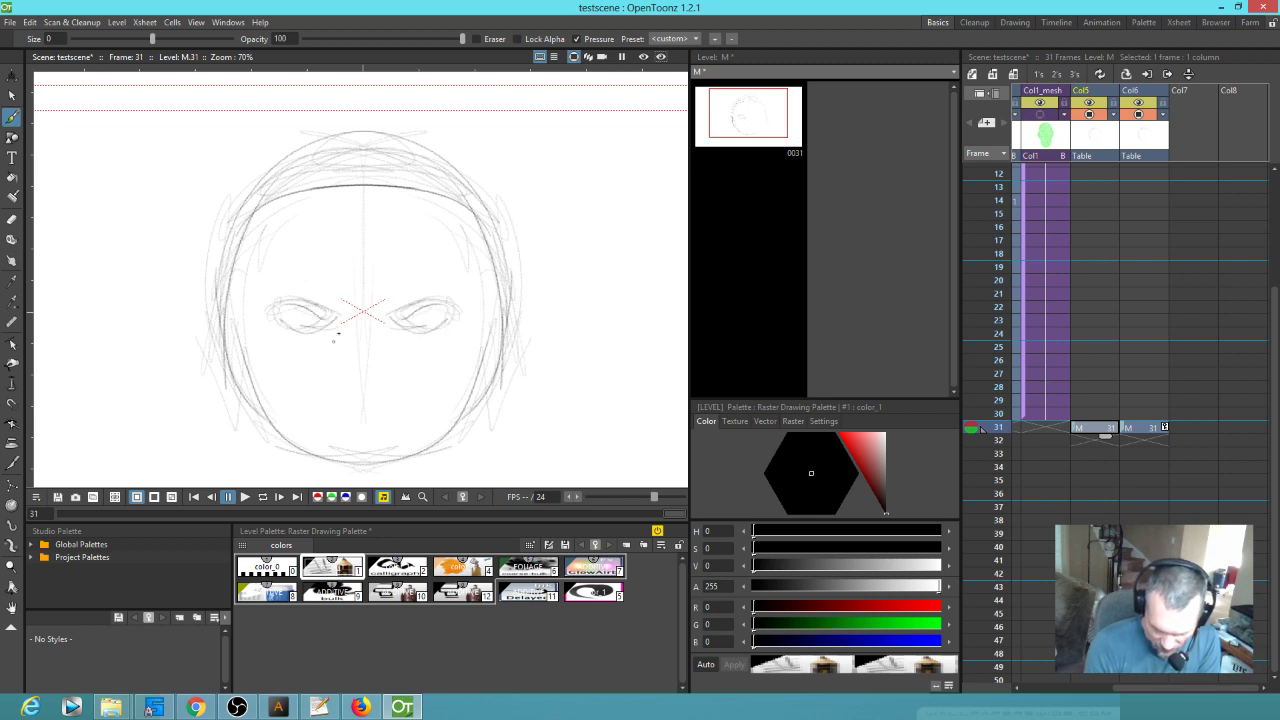
pyautogui.moveTo(304, 302); pyautogui.dragTo(308, 306)
pyautogui.moveTo(416, 302); pyautogui.dragTo(422, 308)
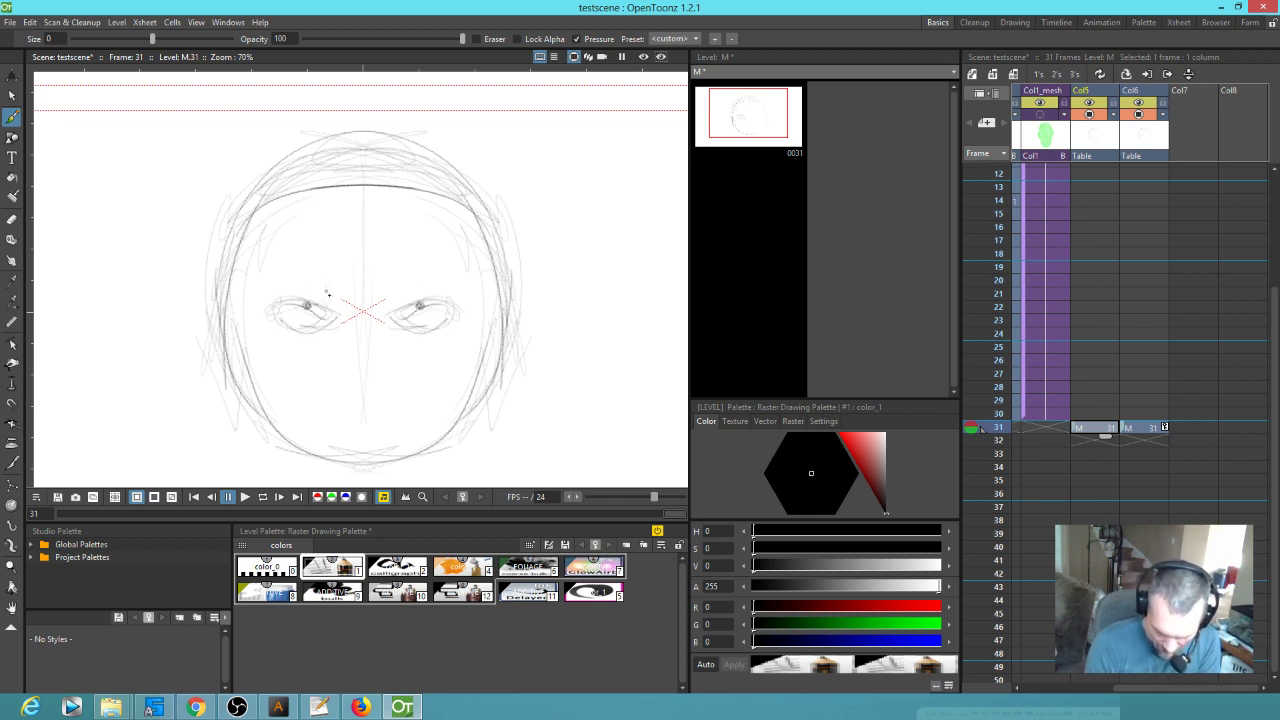
# Step: Draw the slanted eyebrows, the nose and the curved creases running down beside the mouth area
pyautogui.moveTo(330, 296)
pyautogui.mouseDown()
pyautogui.moveTo(298, 258)
pyautogui.moveTo(342, 314)
pyautogui.moveTo(452, 256)
pyautogui.mouseUp()
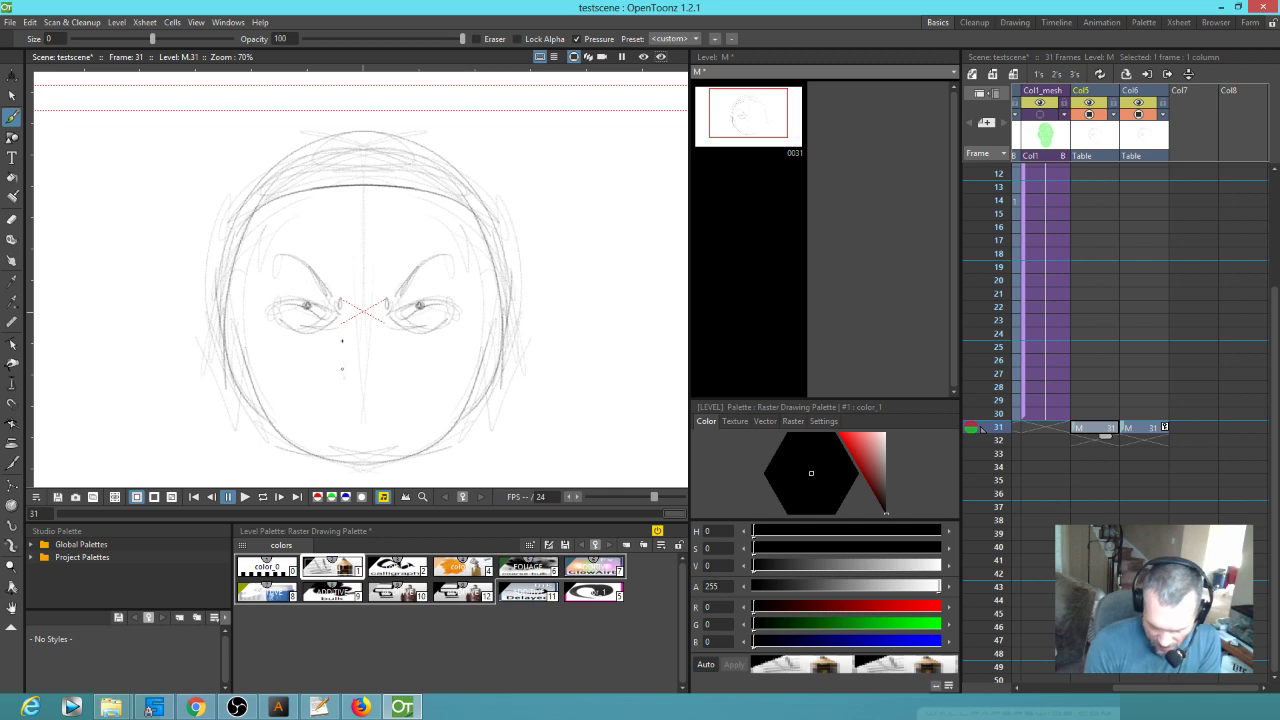
pyautogui.moveTo(380, 338)
pyautogui.mouseDown()
pyautogui.moveTo(345, 337)
pyautogui.moveTo(359, 388)
pyautogui.moveTo(333, 379)
pyautogui.moveTo(343, 363)
pyautogui.moveTo(334, 390)
pyautogui.moveTo(382, 418)
pyautogui.moveTo(322, 446)
pyautogui.mouseUp()
pyautogui.moveTo(384, 398)
pyautogui.mouseDown()
pyautogui.moveTo(412, 448)
pyautogui.moveTo(316, 479)
pyautogui.moveTo(413, 498)
pyautogui.mouseUp()
pyautogui.moveTo(471, 343); pyautogui.dragTo(454, 211)
# Step: Sketch the long jaw lines from the cheeks down to a narrow chin below the head circle
pyautogui.moveTo(234, 250); pyautogui.dragTo(302, 394)
pyautogui.moveTo(458, 250); pyautogui.dragTo(390, 394)
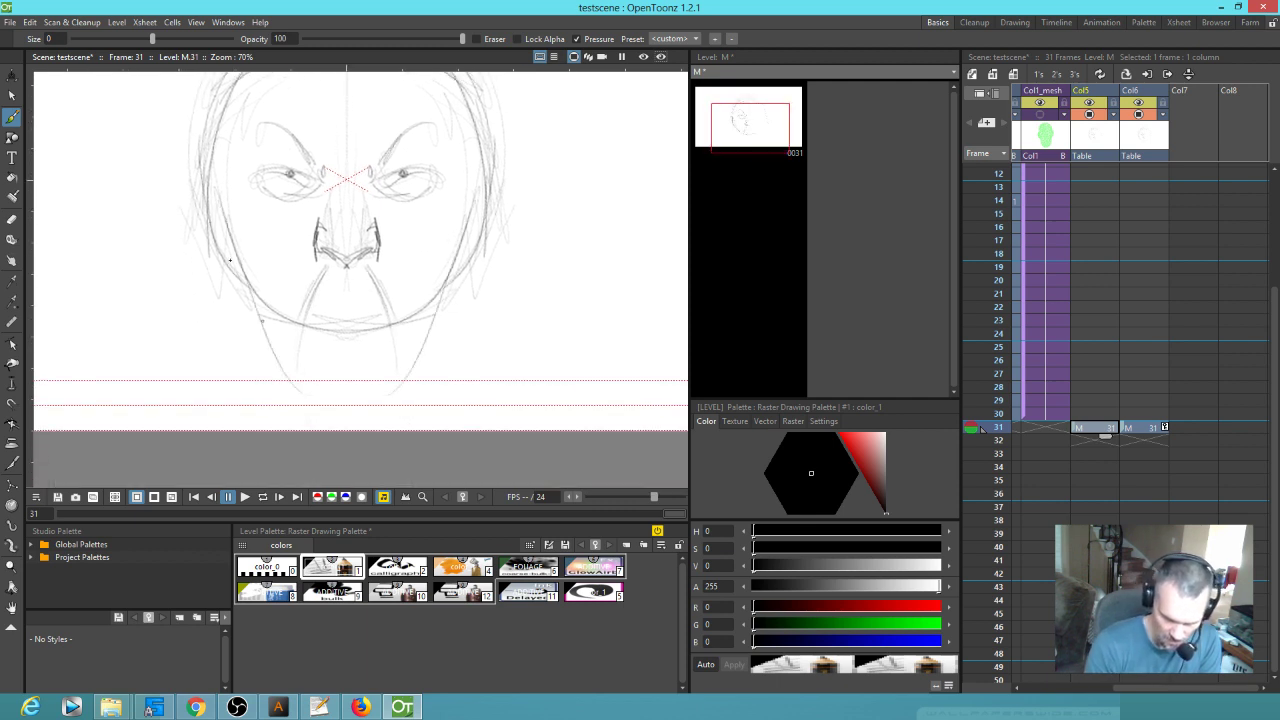
pyautogui.moveTo(230, 260); pyautogui.dragTo(362, 399)
pyautogui.moveTo(461, 269); pyautogui.dragTo(335, 399)
pyautogui.moveTo(257, 323); pyautogui.dragTo(331, 410)
pyautogui.moveTo(437, 323); pyautogui.dragTo(367, 410)
pyautogui.moveTo(191, 185); pyautogui.dragTo(267, 335)
pyautogui.moveTo(503, 185); pyautogui.dragTo(427, 335)
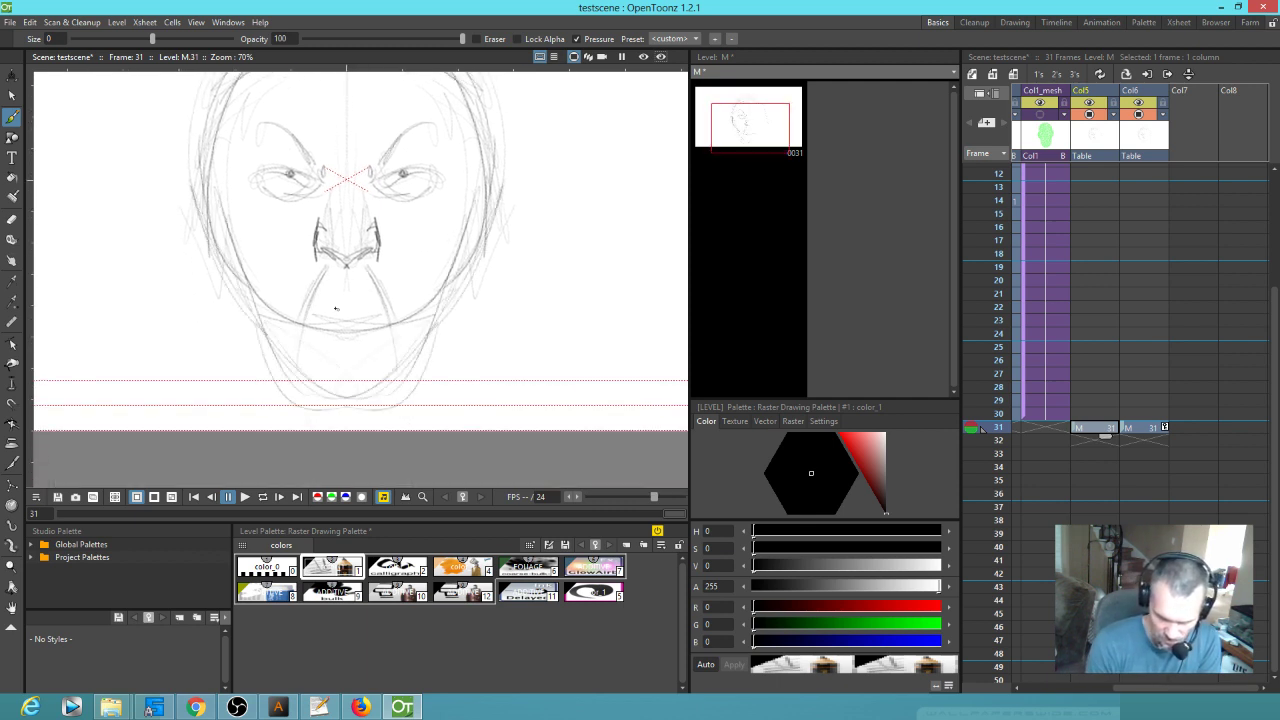
# Step: Draw the open frowning mouth and a pointed goatee of short strokes on the chin
pyautogui.moveTo(322, 303); pyautogui.dragTo(372, 300)
pyautogui.moveTo(314, 366); pyautogui.dragTo(348, 421)
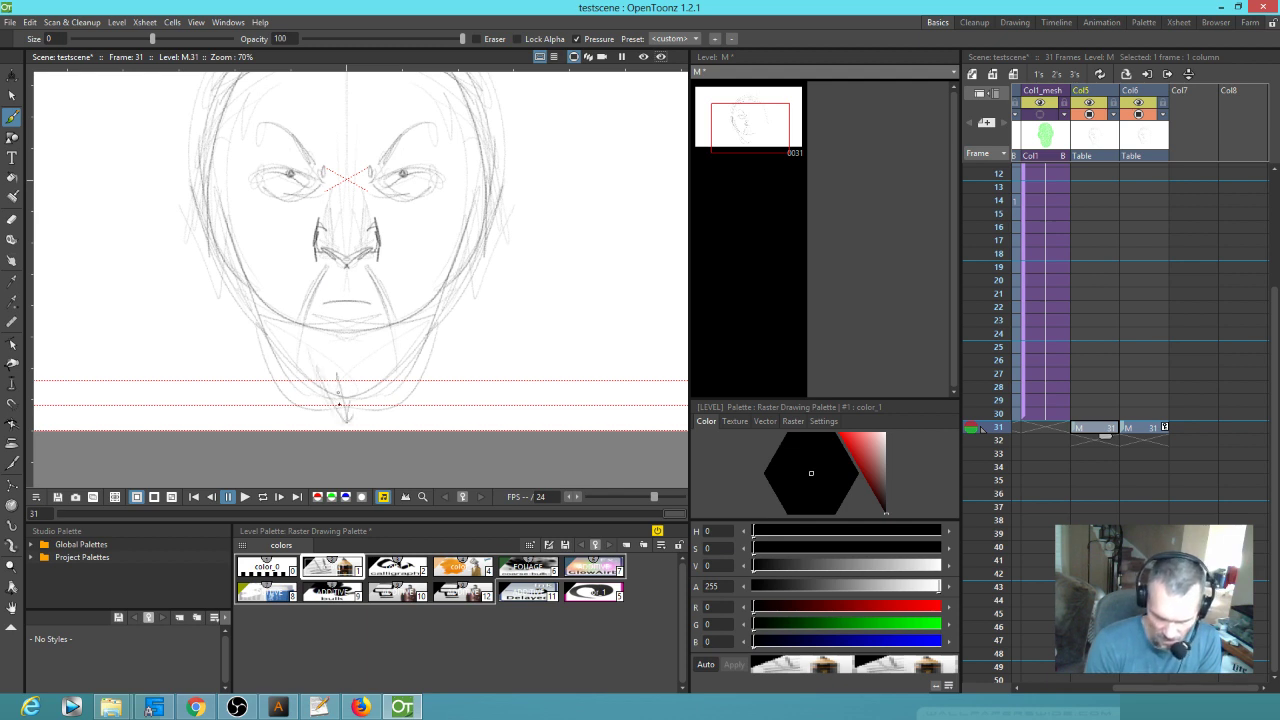
pyautogui.moveTo(366, 372); pyautogui.dragTo(346, 415)
pyautogui.moveTo(380, 366); pyautogui.dragTo(353, 409)
pyautogui.moveTo(317, 368); pyautogui.dragTo(343, 411)
pyautogui.moveTo(343, 296)
pyautogui.mouseDown()
pyautogui.moveTo(325, 302)
pyautogui.moveTo(312, 339)
pyautogui.mouseUp()
pyautogui.moveTo(356, 297)
pyautogui.mouseDown()
pyautogui.moveTo(312, 338)
pyautogui.moveTo(382, 340)
pyautogui.mouseUp()
pyautogui.moveTo(312, 338); pyautogui.dragTo(382, 339)
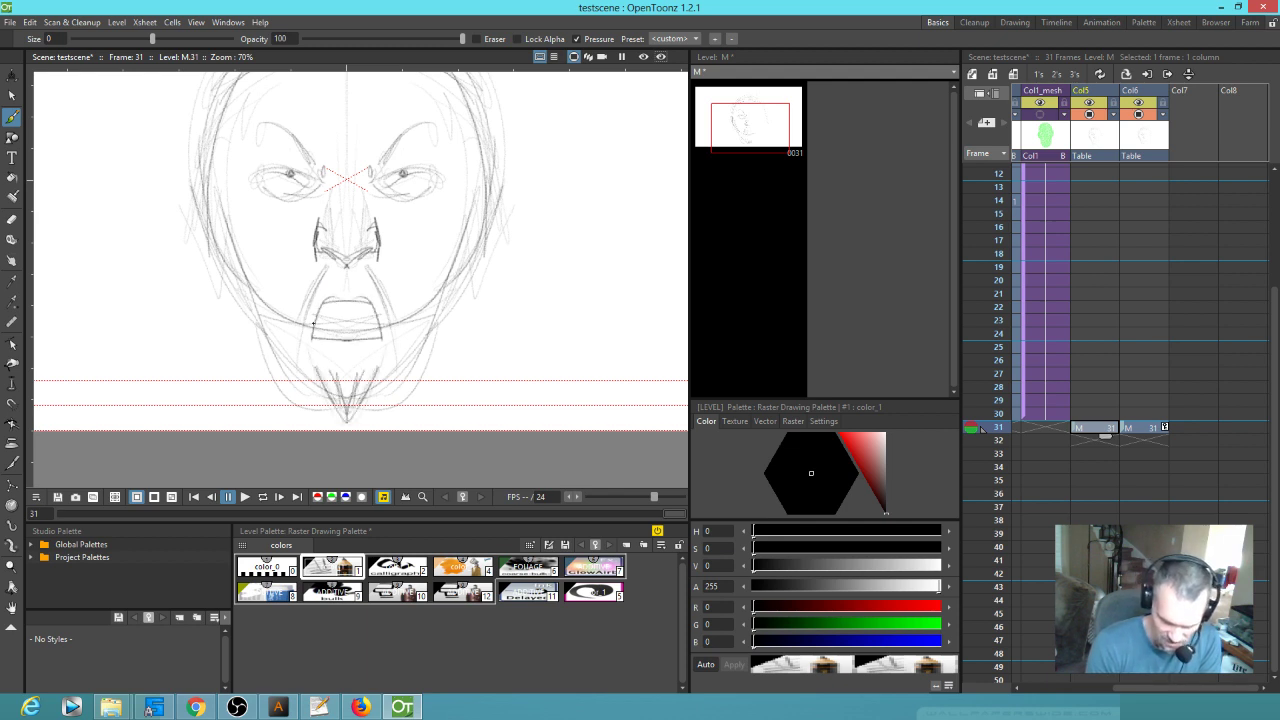
# Step: Add frown lines between the eyebrows and draw the ears on both sides with their inner folds
pyautogui.moveTo(408, 257); pyautogui.dragTo(405, 316)
pyautogui.moveTo(328, 205)
pyautogui.mouseDown()
pyautogui.moveTo(312, 219)
pyautogui.moveTo(270, 183)
pyautogui.mouseUp()
pyautogui.moveTo(210, 240); pyautogui.dragTo(196, 330)
pyautogui.moveTo(490, 236); pyautogui.dragTo(500, 330)
pyautogui.moveTo(182, 308); pyautogui.dragTo(198, 320)
pyautogui.moveTo(516, 304); pyautogui.dragTo(494, 320)
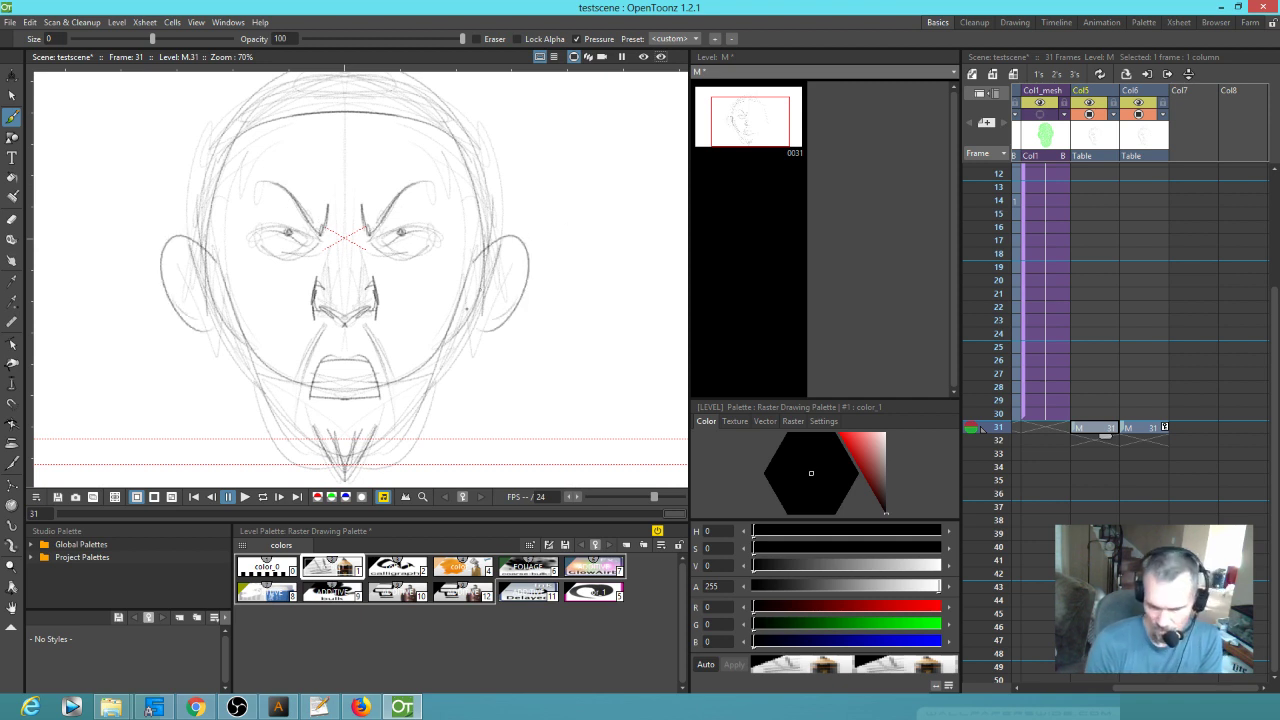
pyautogui.moveTo(505, 262)
pyautogui.mouseDown()
pyautogui.moveTo(474, 291)
pyautogui.moveTo(500, 273)
pyautogui.mouseUp()
pyautogui.moveTo(472, 138); pyautogui.dragTo(494, 240)
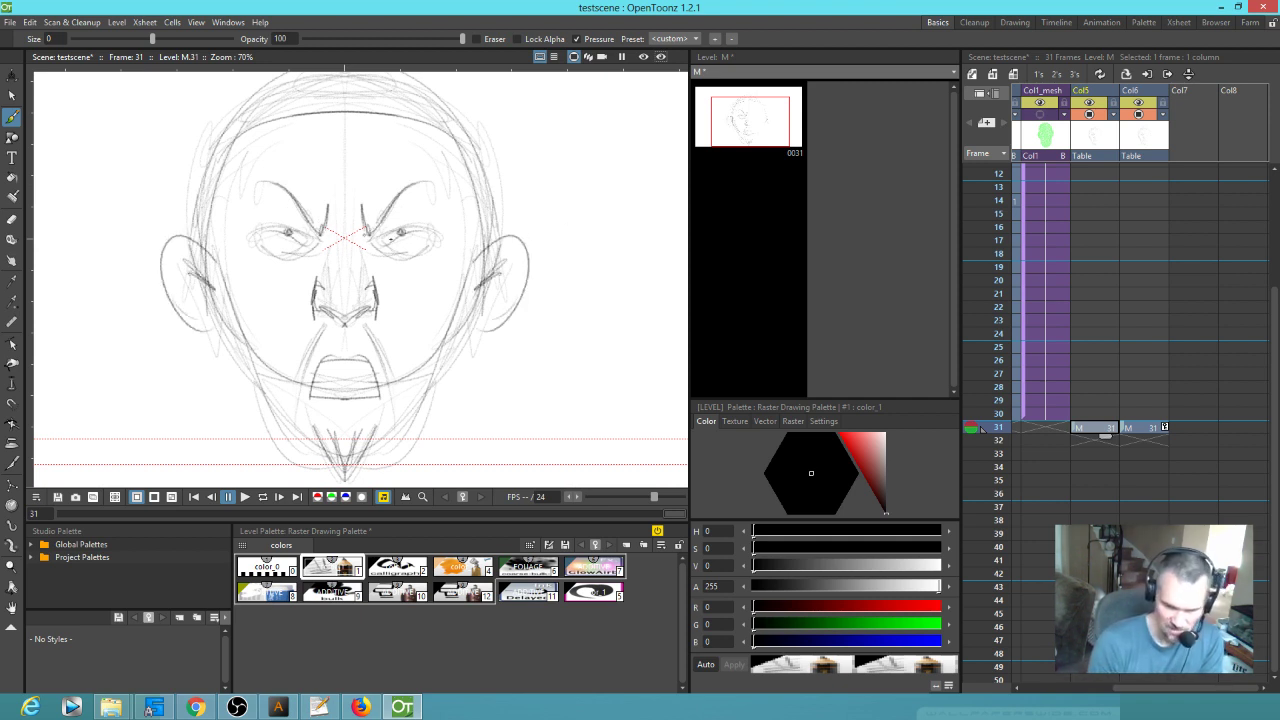
# Step: Darken the eyes with heavier upper lids and curved lower lids
pyautogui.moveTo(308, 137); pyautogui.dragTo(274, 246)
pyautogui.moveTo(436, 246)
pyautogui.mouseDown()
pyautogui.moveTo(311, 162)
pyautogui.moveTo(400, 188)
pyautogui.mouseUp()
pyautogui.moveTo(311, 220)
pyautogui.mouseDown()
pyautogui.moveTo(377, 232)
pyautogui.moveTo(214, 236)
pyautogui.mouseUp()
pyautogui.moveTo(361, 365); pyautogui.dragTo(368, 272)
pyautogui.moveTo(291, 257)
pyautogui.mouseDown()
pyautogui.moveTo(218, 247)
pyautogui.moveTo(293, 253)
pyautogui.mouseUp()
pyautogui.moveTo(344, 257); pyautogui.dragTo(418, 247)
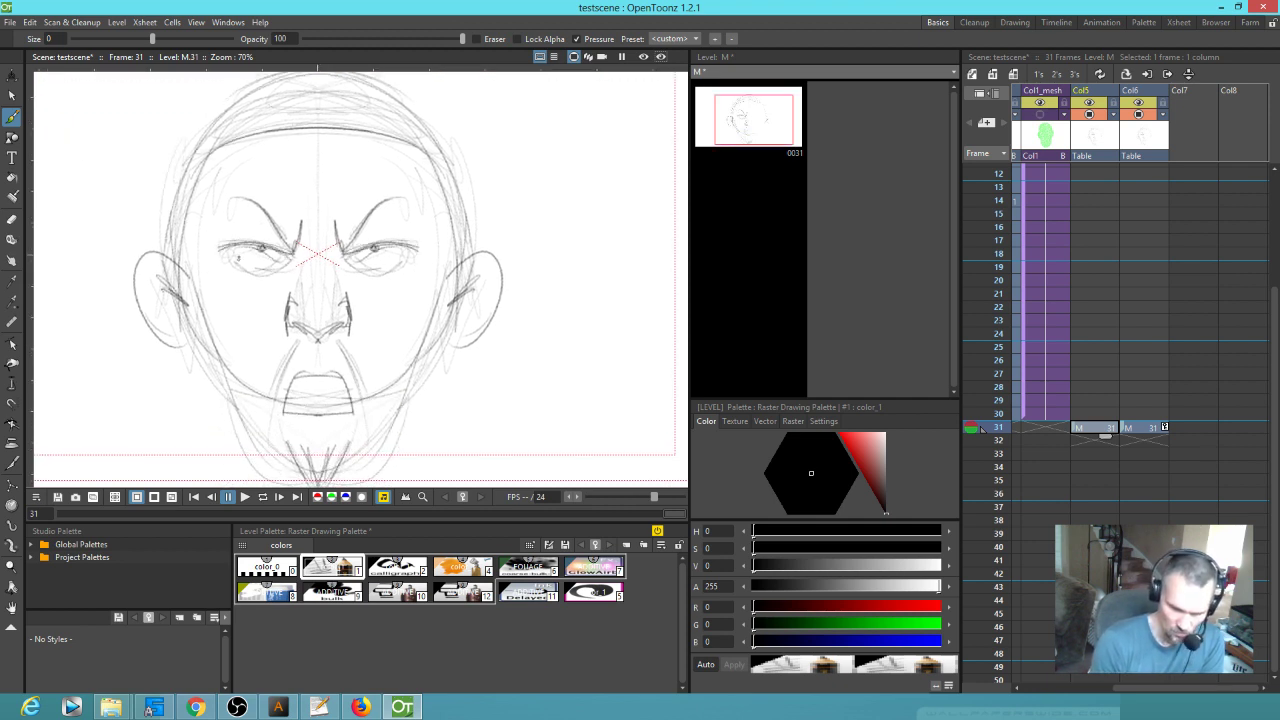
pyautogui.moveTo(228, 246)
pyautogui.mouseDown()
pyautogui.moveTo(238, 270)
pyautogui.moveTo(265, 276)
pyautogui.mouseUp()
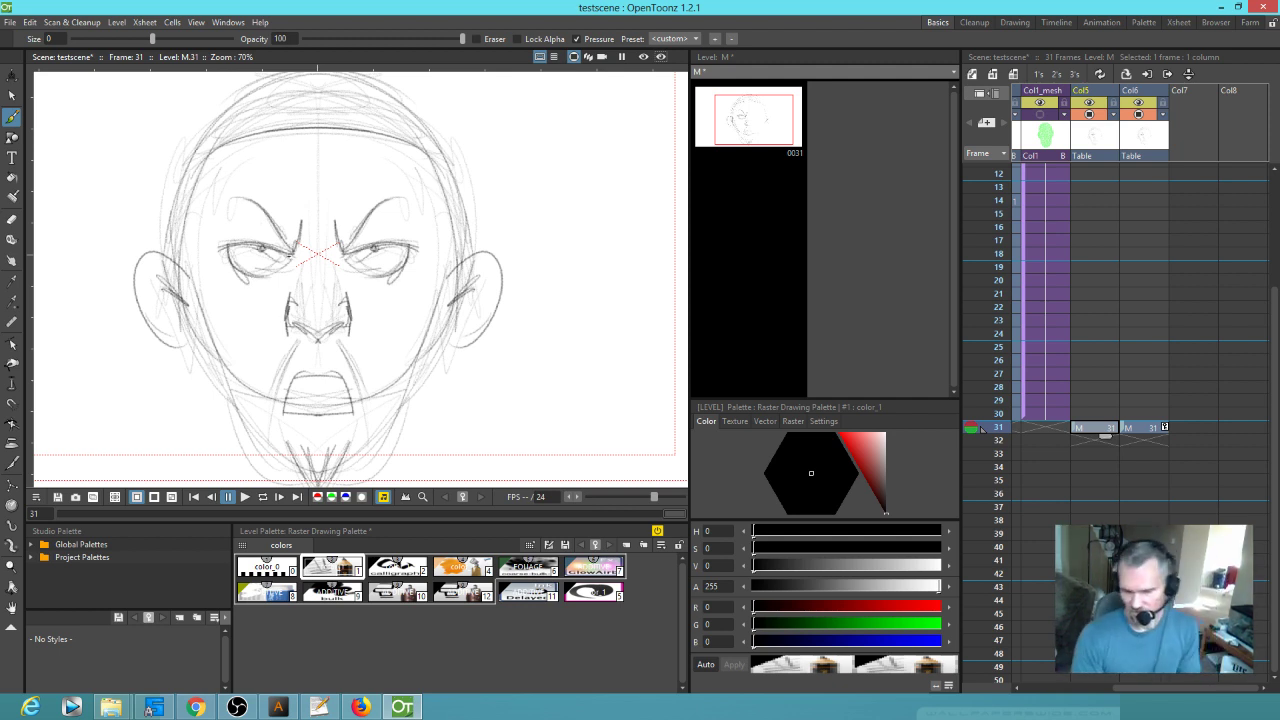
# Step: Examine drawing 31 of level M on its own, then return to the Col5 cell at frame 31
pyautogui.click(738, 133)
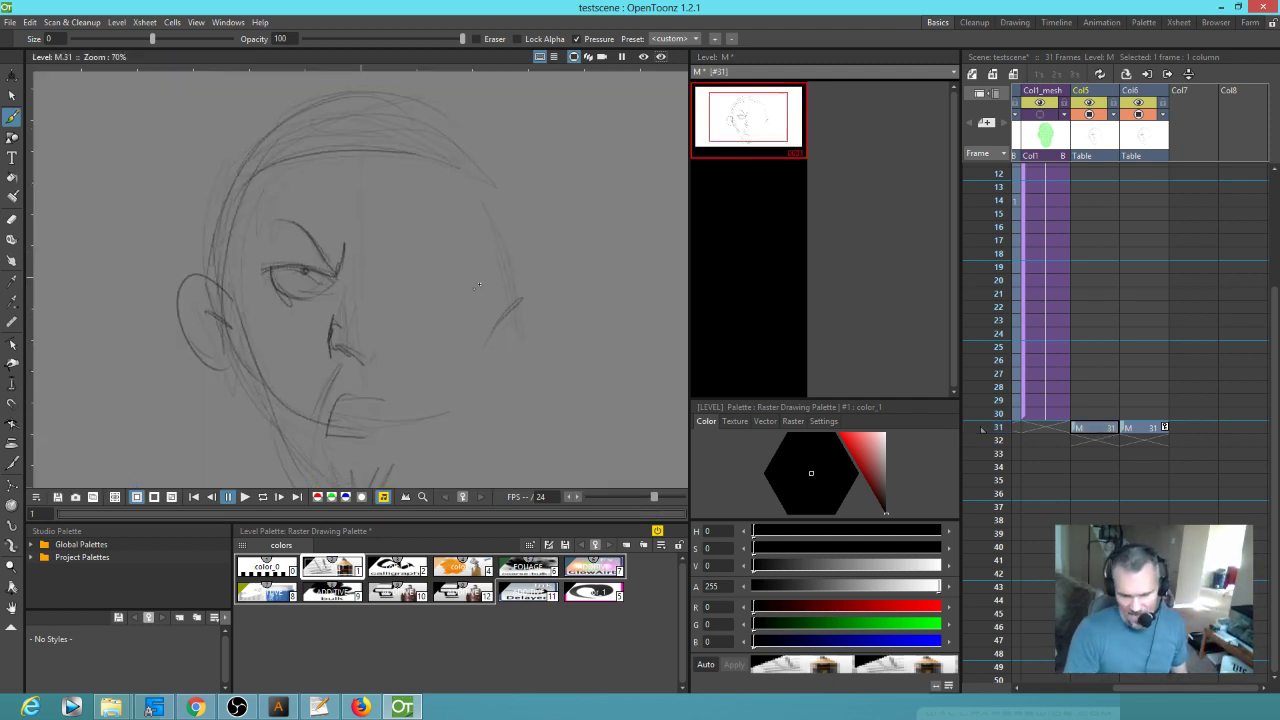
pyautogui.scroll(-1, 400, 206)
pyautogui.click(1090, 427)
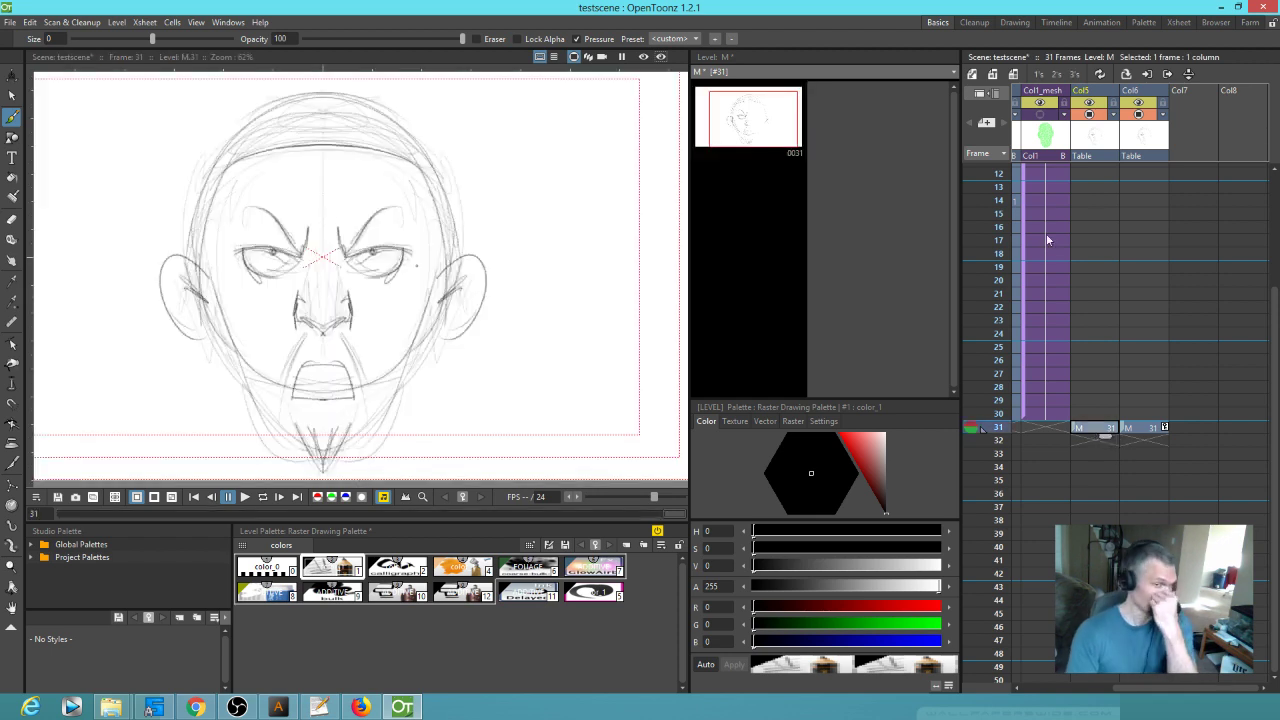
# Step: Try to merge the levels of the Col5 and Col6 columns
pyautogui.moveTo(1092, 137); pyautogui.dragTo(1134, 138)
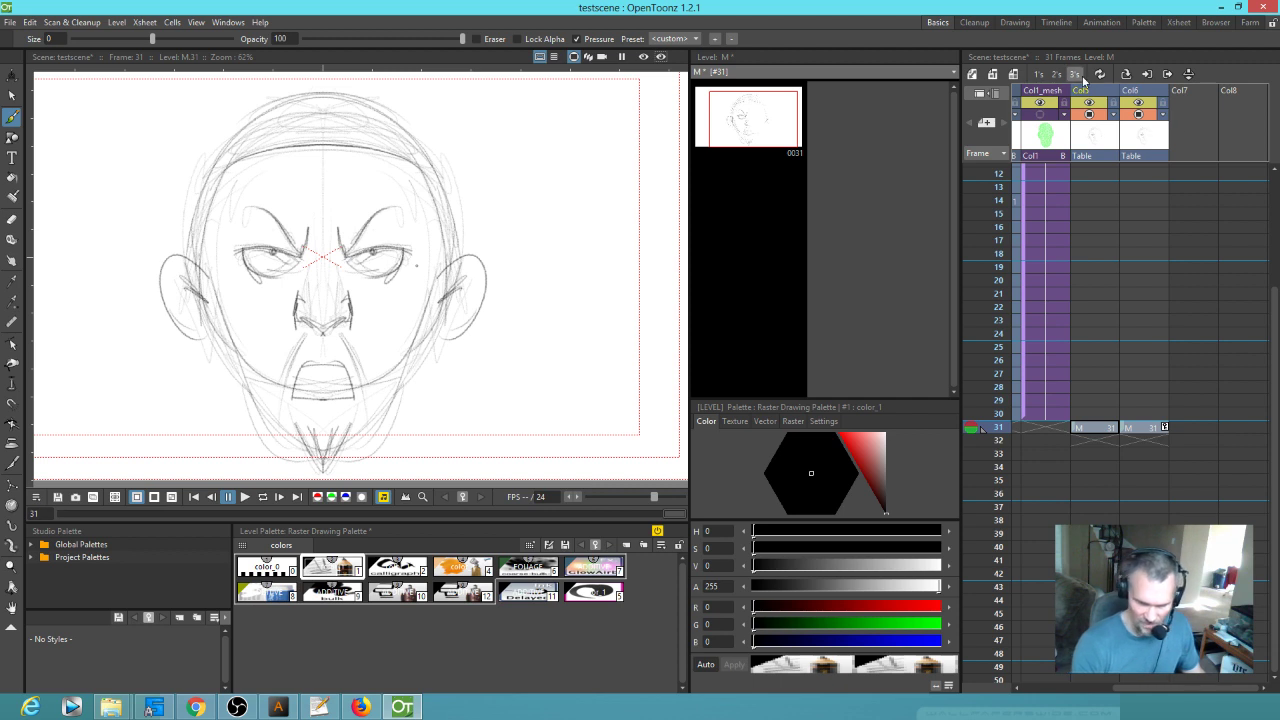
pyautogui.click(148, 26)
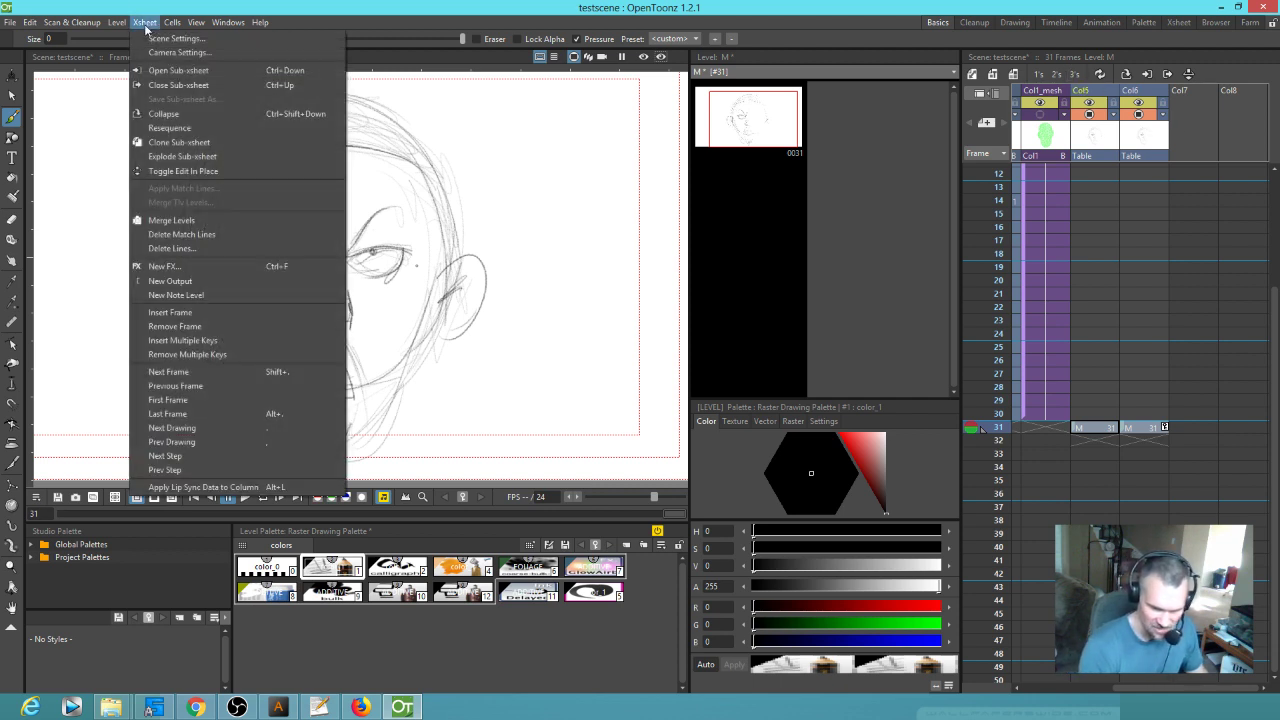
pyautogui.click(209, 222)
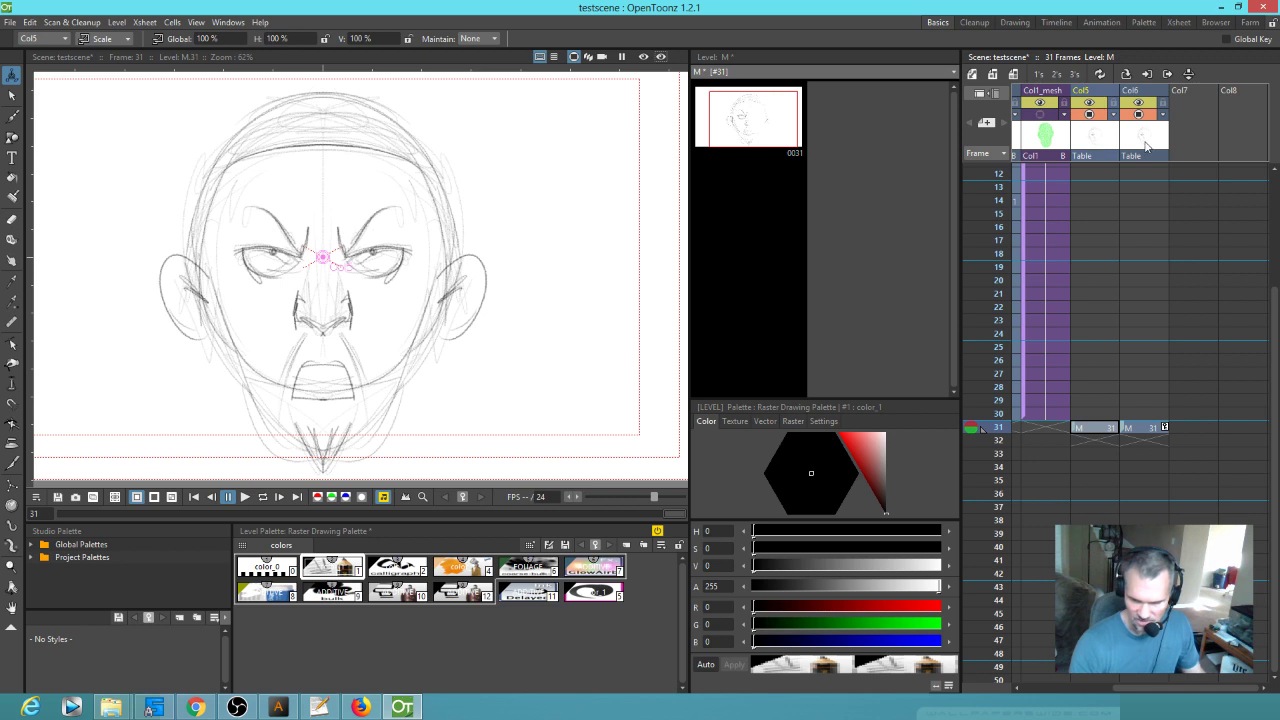
# Step: Select the frame 31 cells of Col5 and Col6 and try to merge their levels from the cell selection
pyautogui.click(1146, 146)
pyautogui.click(1102, 144)
pyautogui.click(1155, 145)
pyautogui.click(1096, 429)
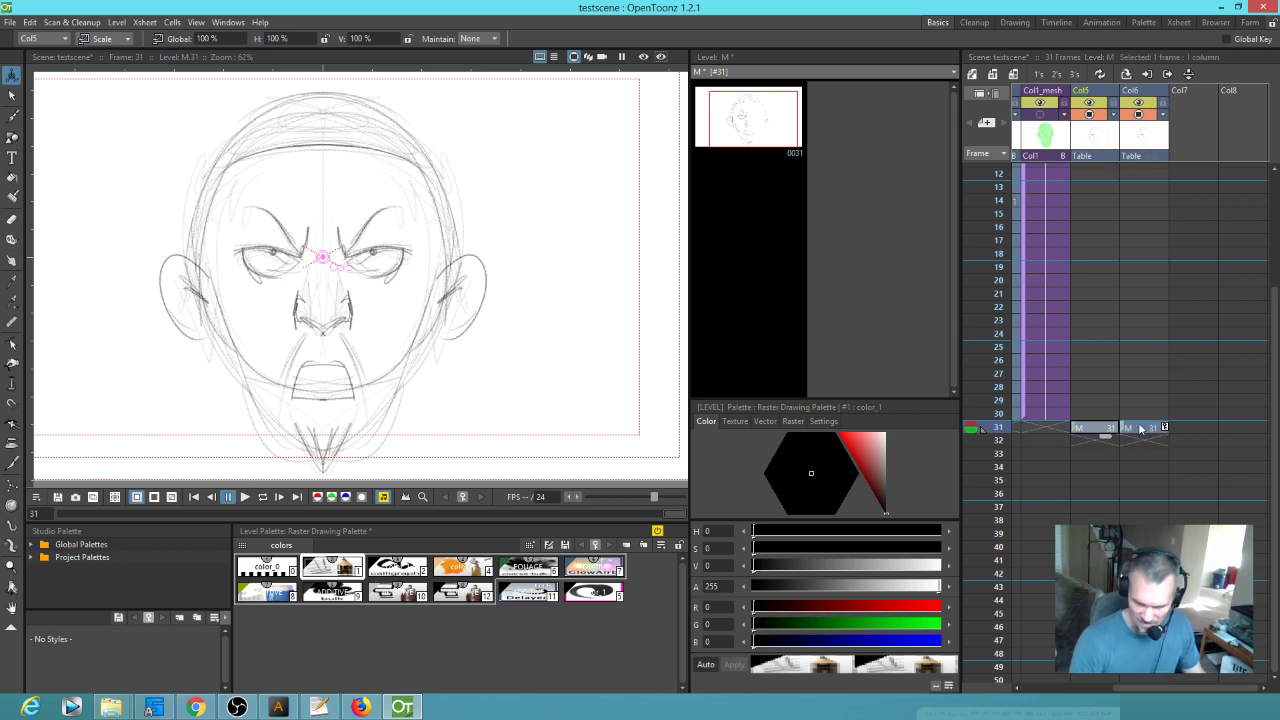
pyautogui.keyDown('shift'); pyautogui.click(1140, 428); pyautogui.keyUp('shift')
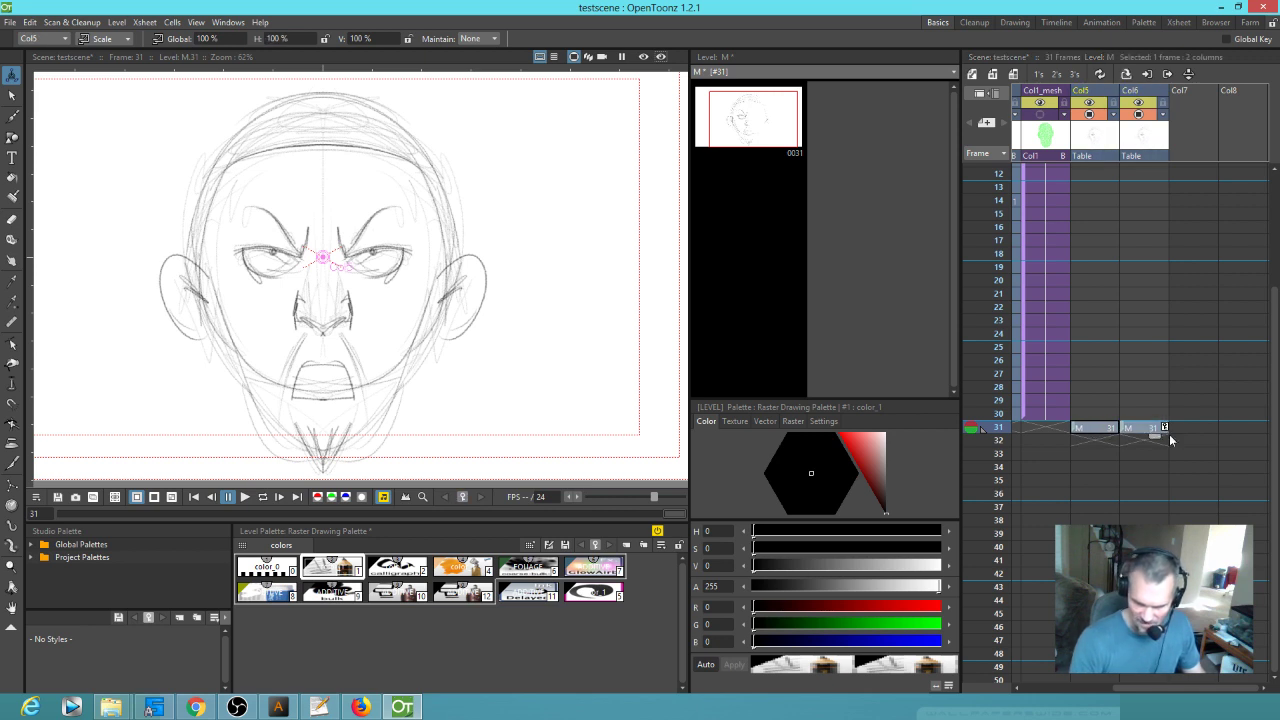
pyautogui.click(145, 22)
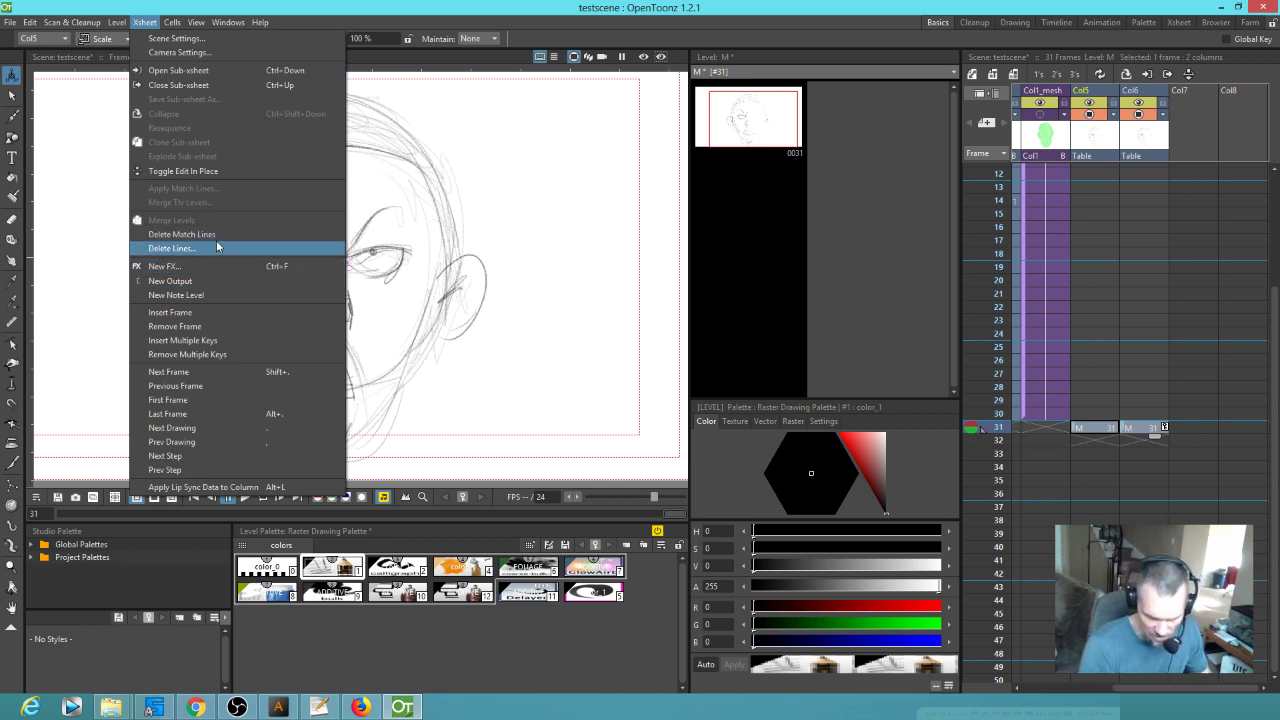
pyautogui.click(500, 191)
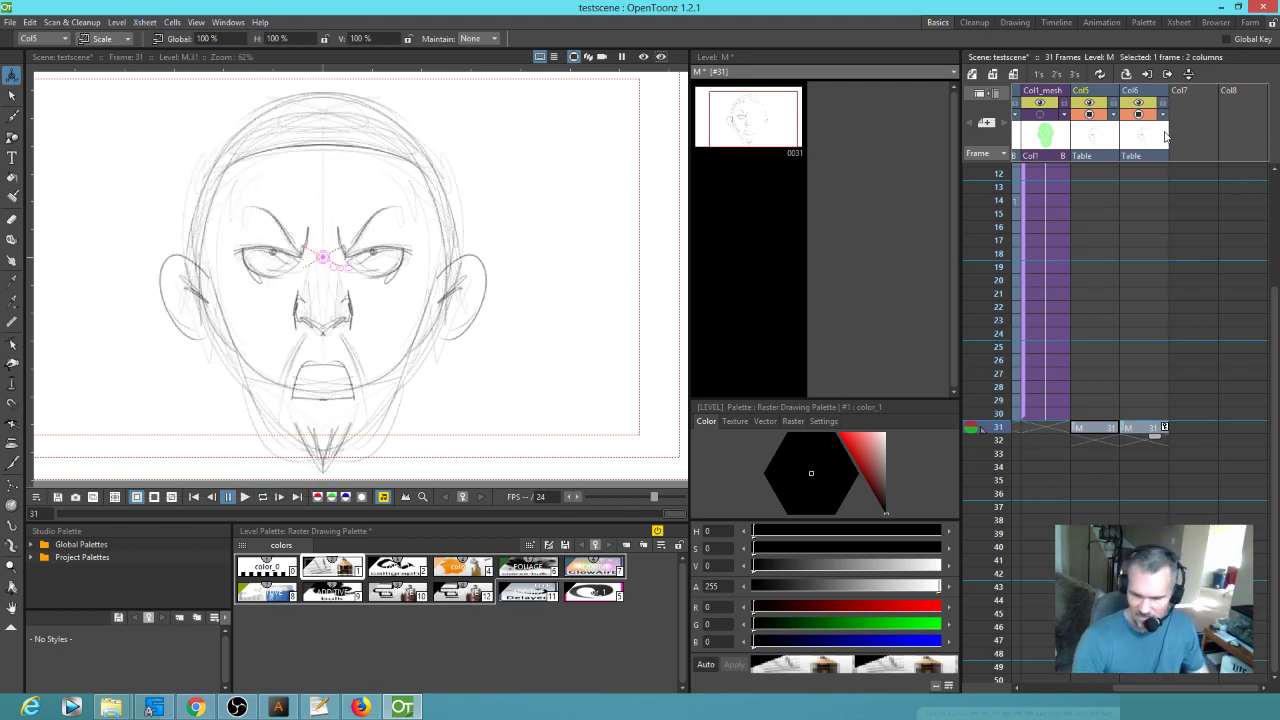
# Step: Select both the Col5 and Col6 columns and merge their levels into one drawing
pyautogui.click(1091, 138)
pyautogui.keyDown('shift'); pyautogui.click(1136, 144); pyautogui.keyUp('shift')
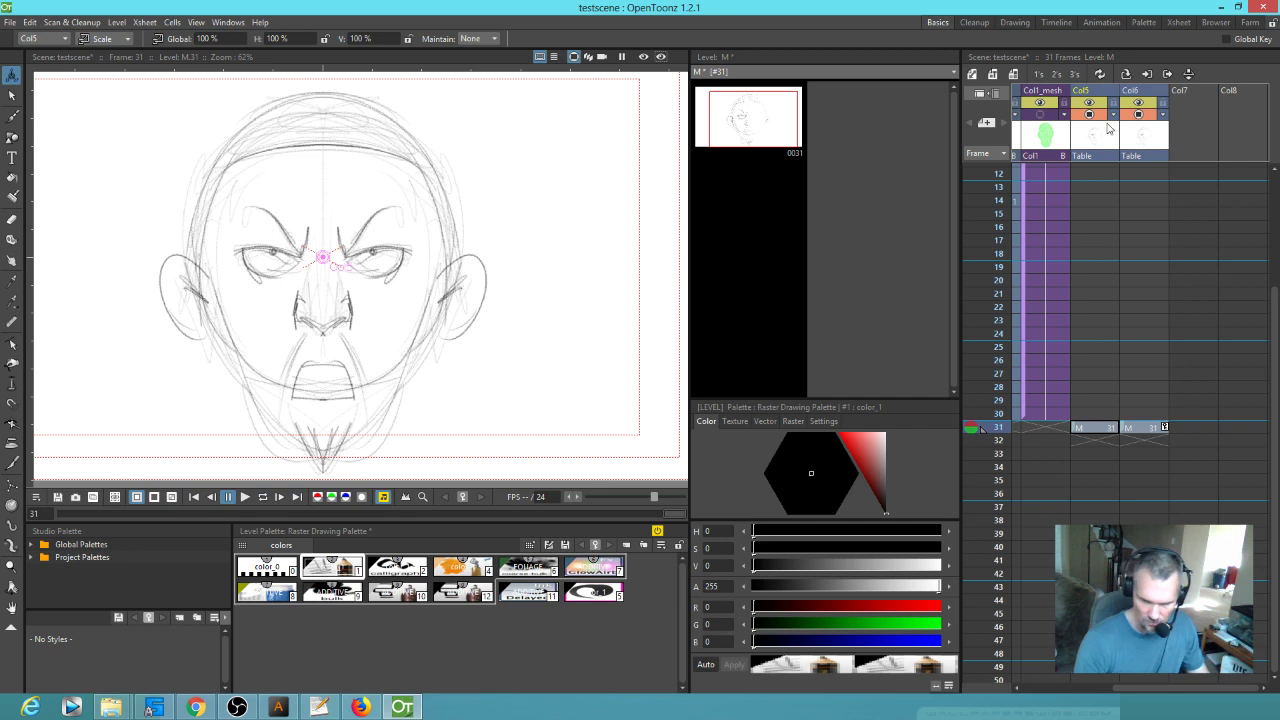
pyautogui.click(144, 22)
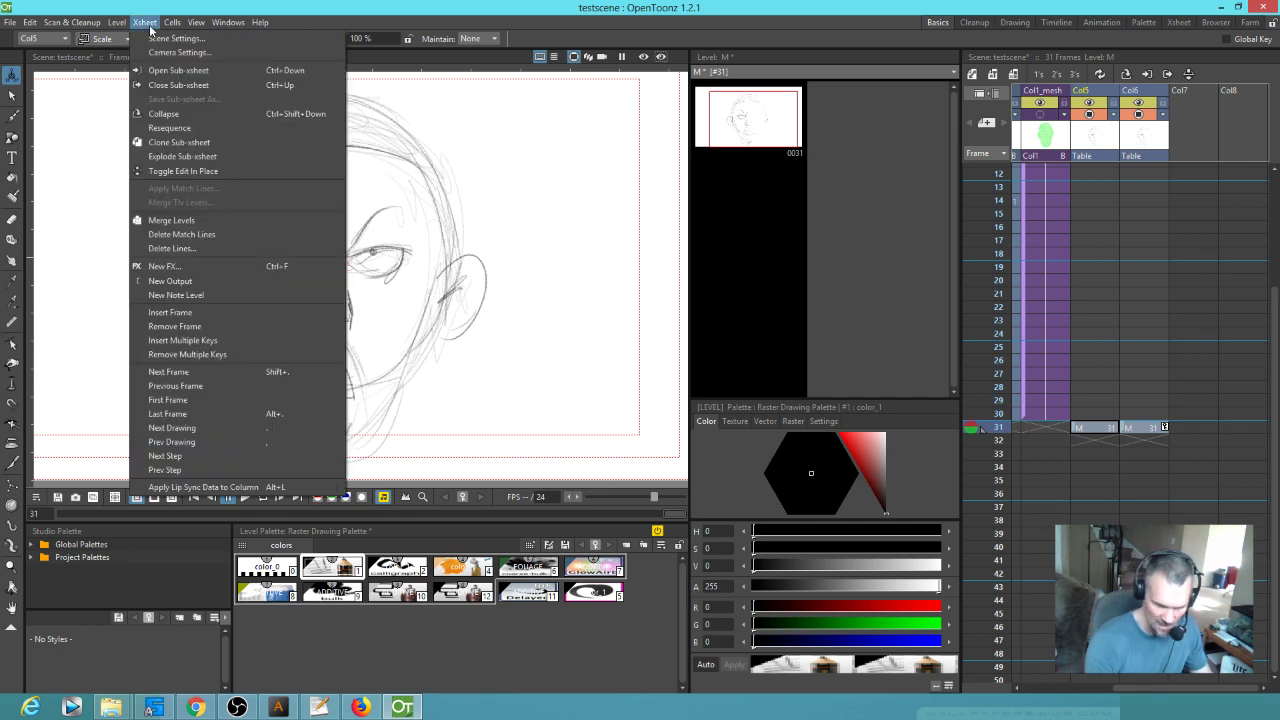
pyautogui.click(186, 236)
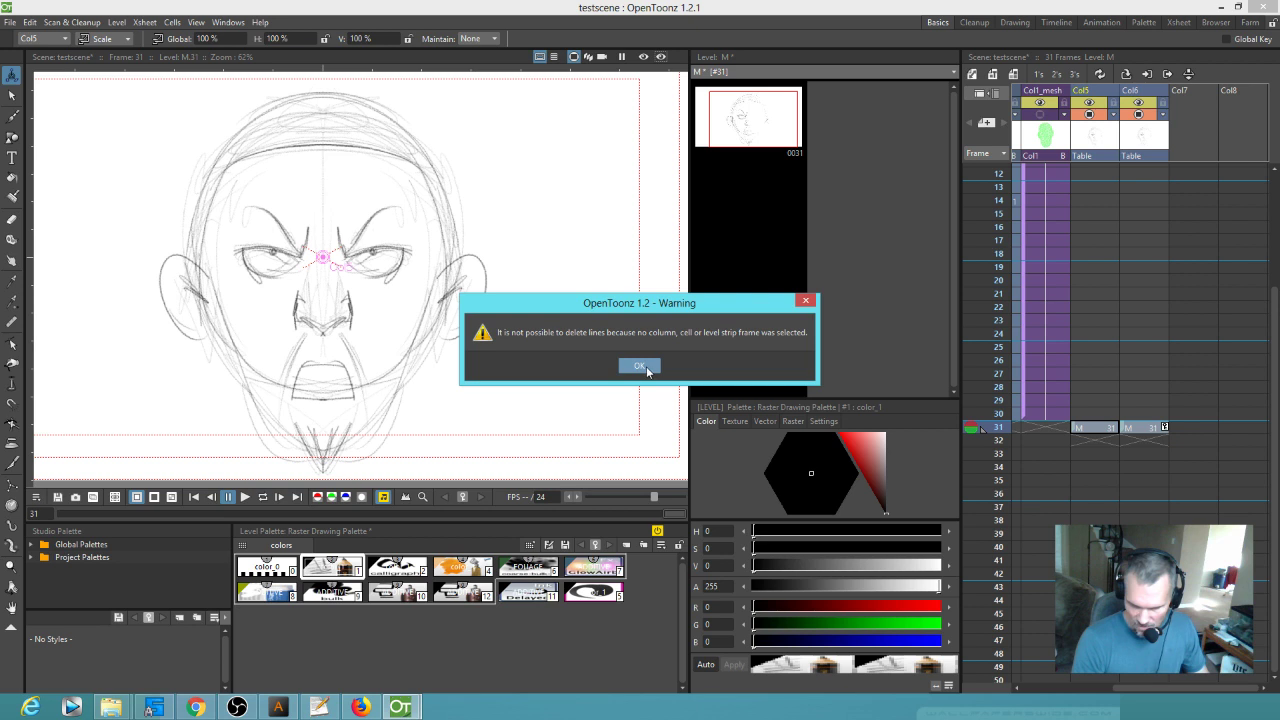
pyautogui.click(640, 366)
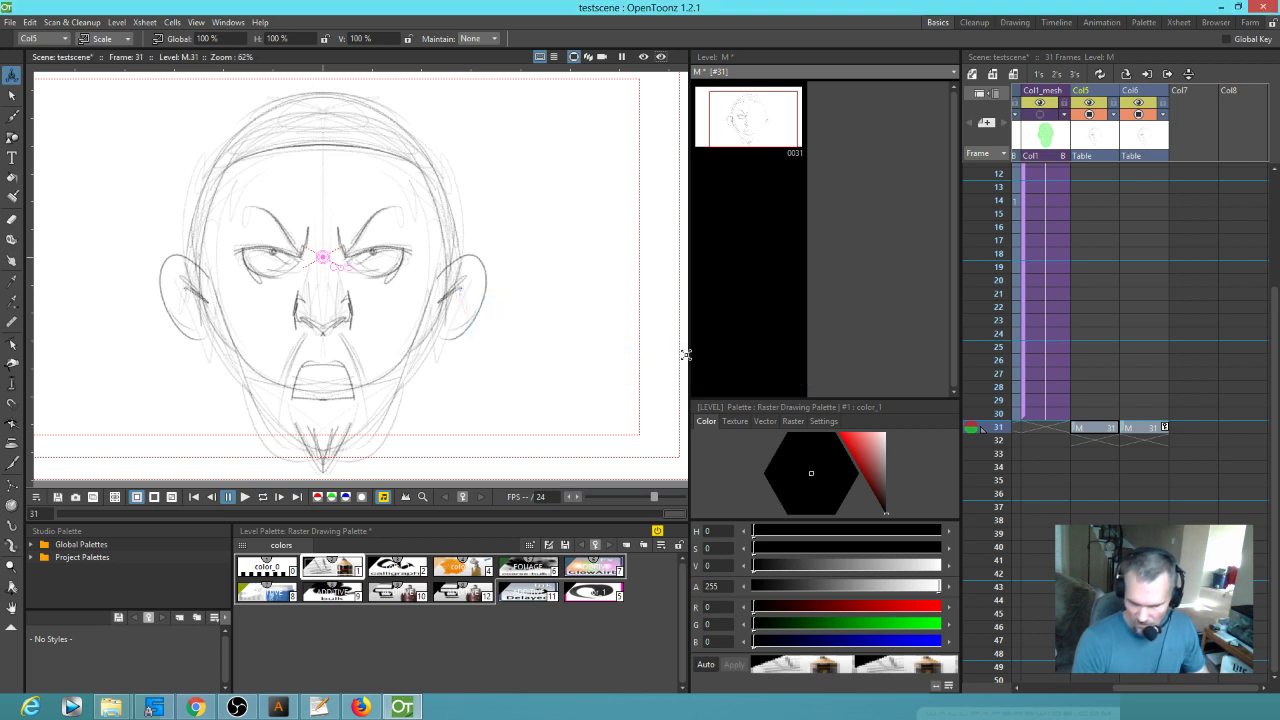
pyautogui.click(144, 22)
pyautogui.click(172, 221)
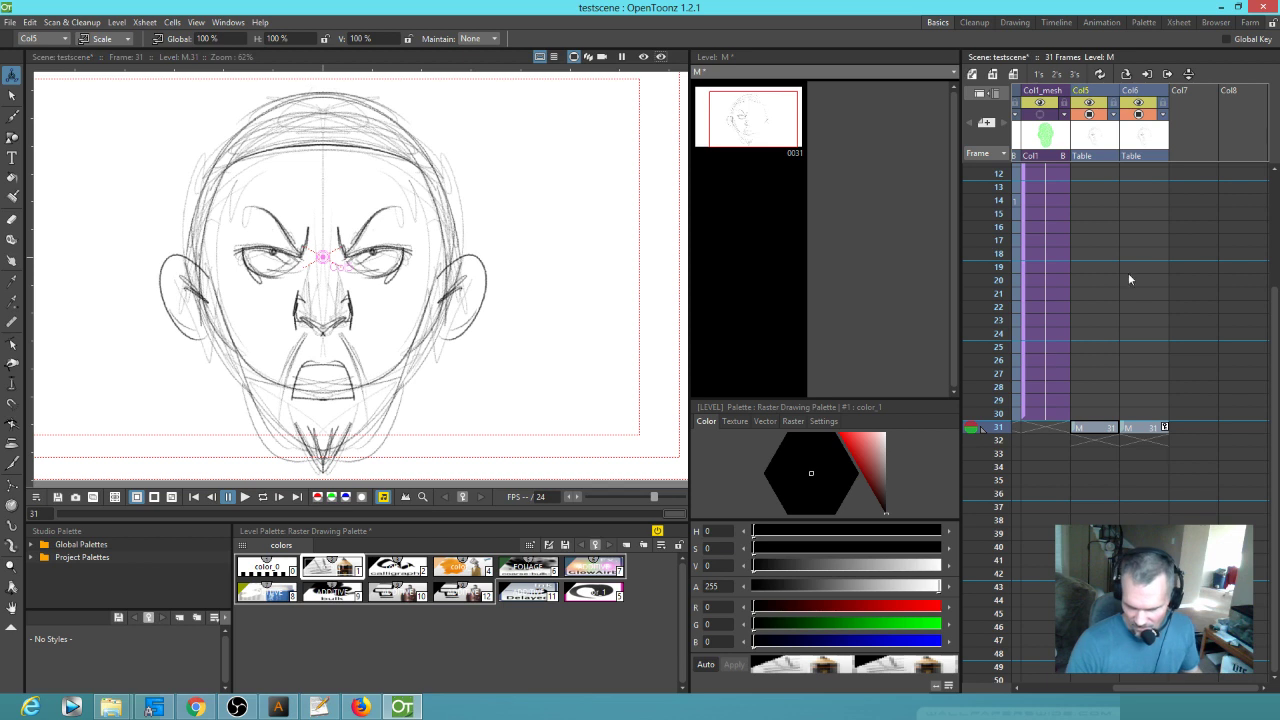
# Step: Toggle the visibility of Col6 and Col5 in turn to compare their drawings, leaving both columns shown
pyautogui.click(1139, 115)
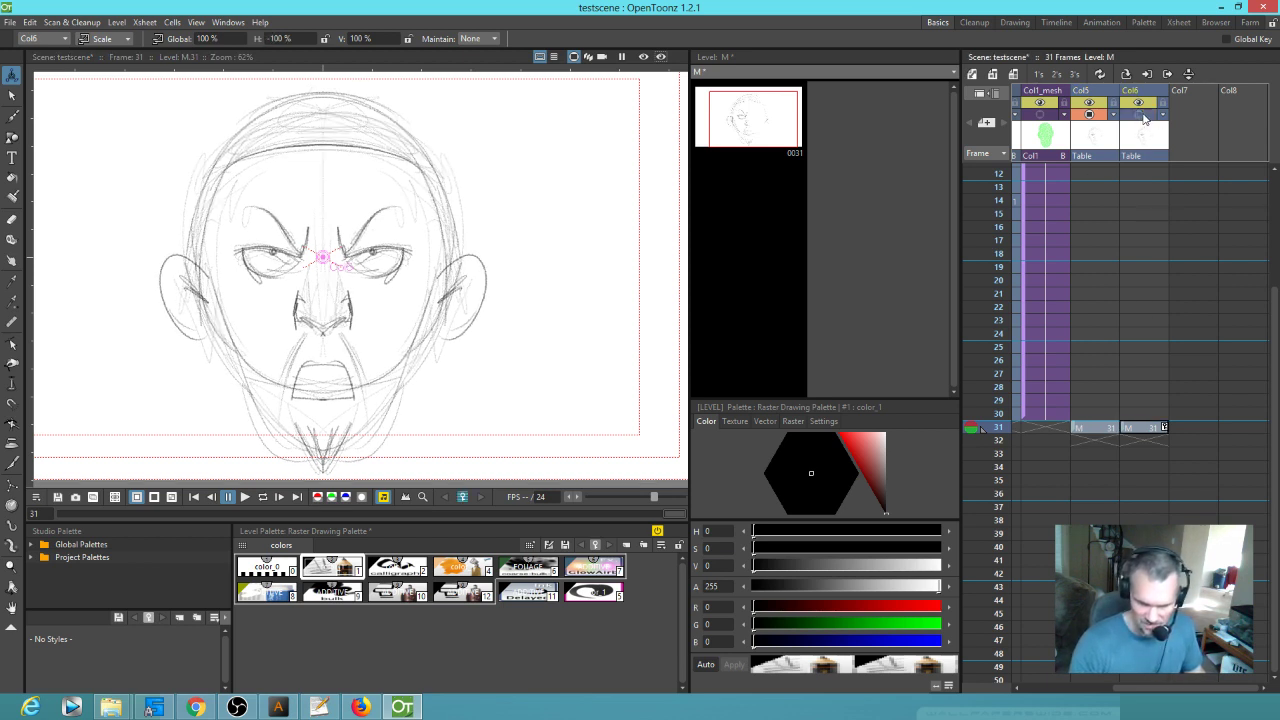
pyautogui.click(1139, 114)
pyautogui.click(1091, 114)
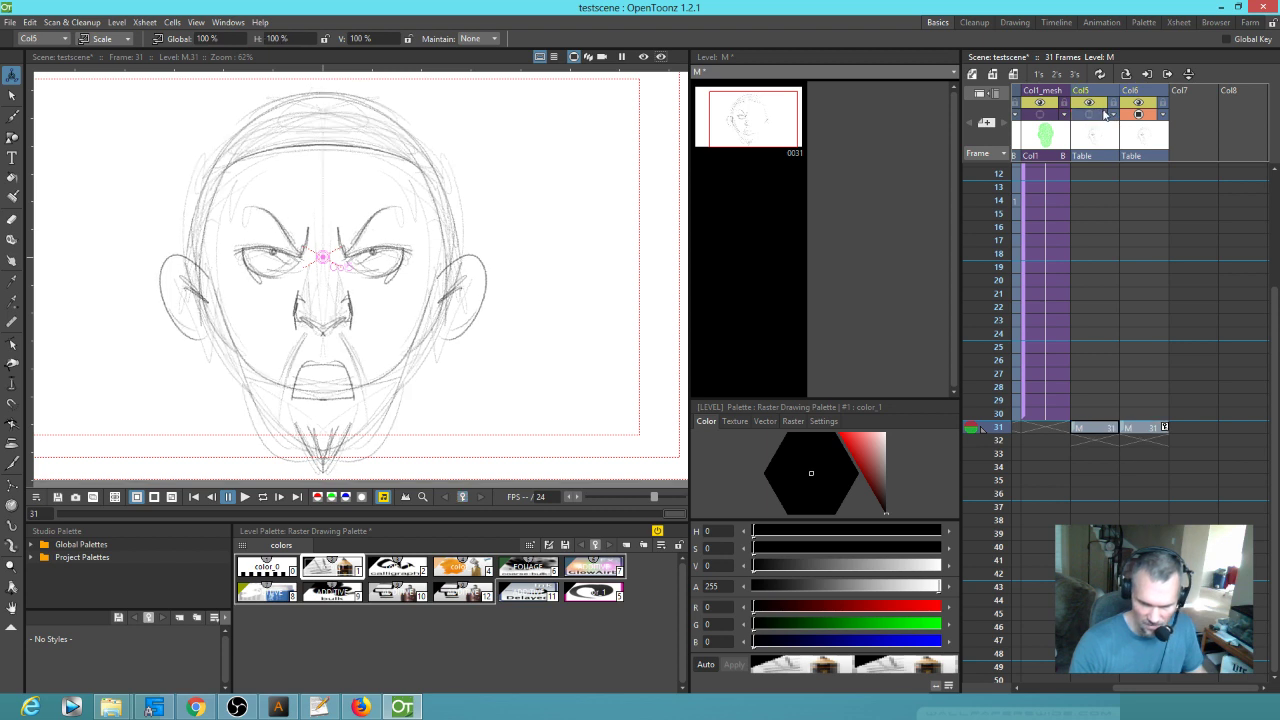
pyautogui.click(1092, 115)
pyautogui.click(1093, 115)
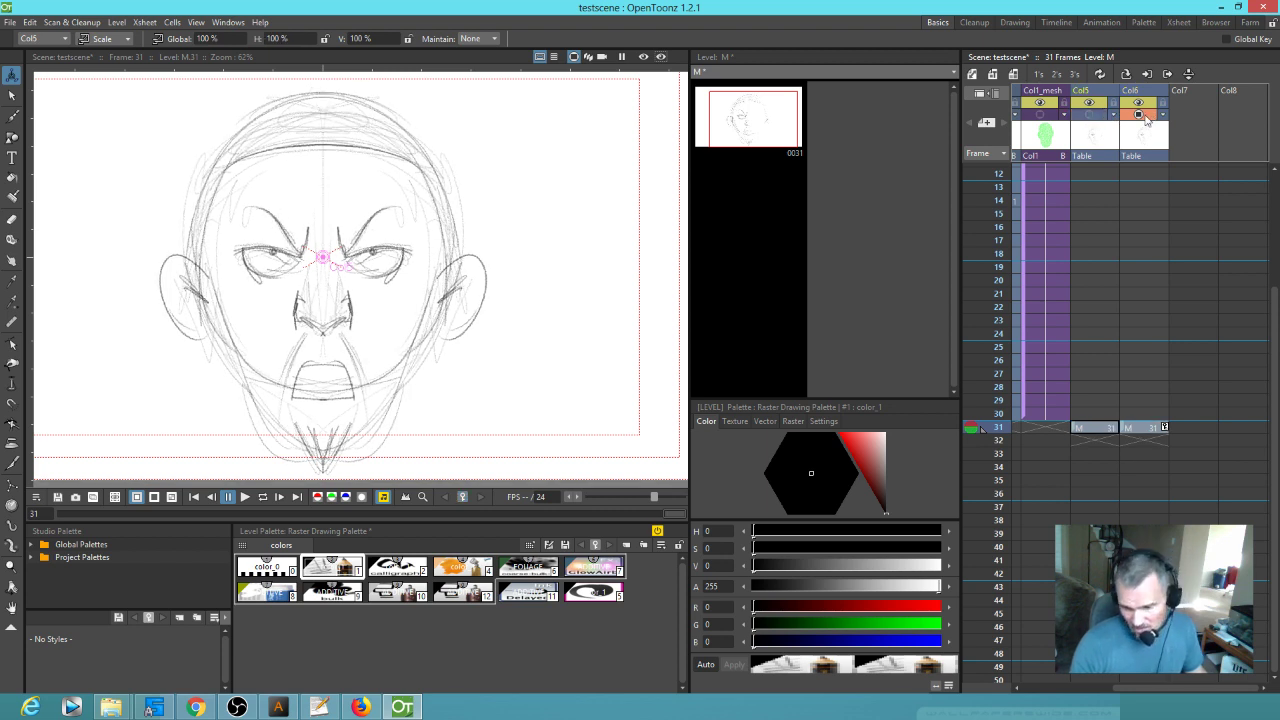
pyautogui.click(1139, 115)
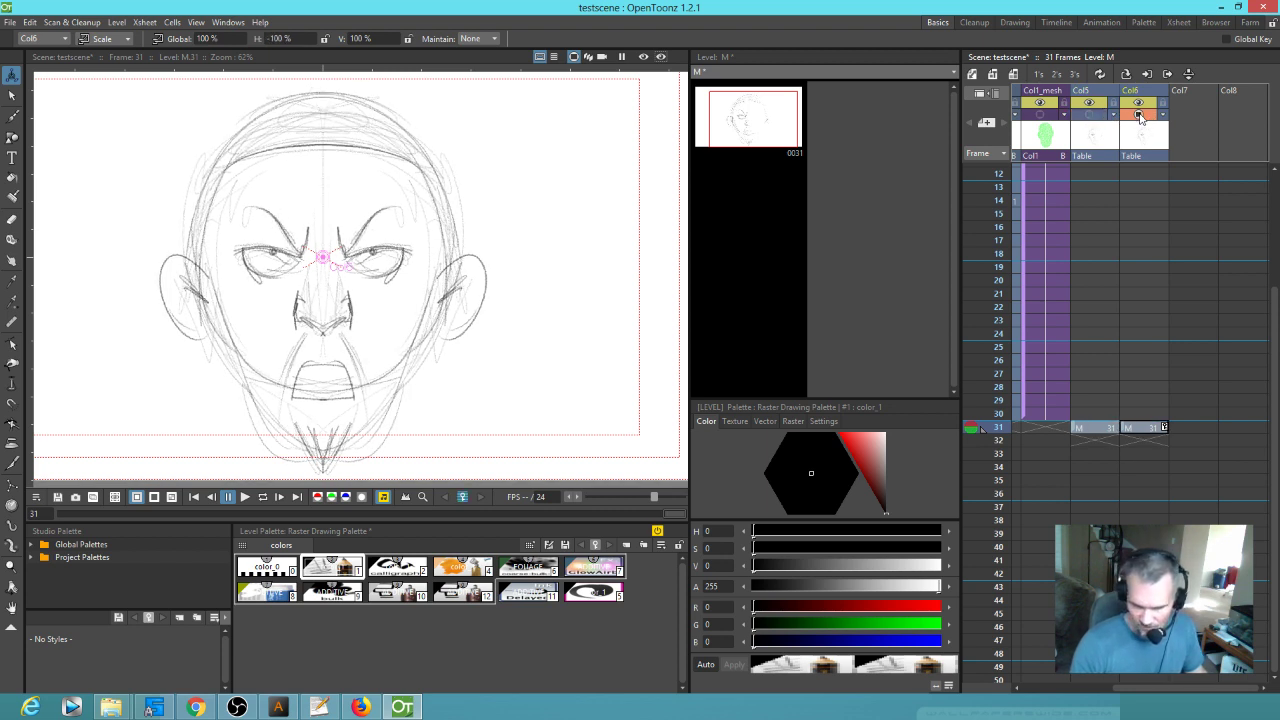
pyautogui.click(1139, 114)
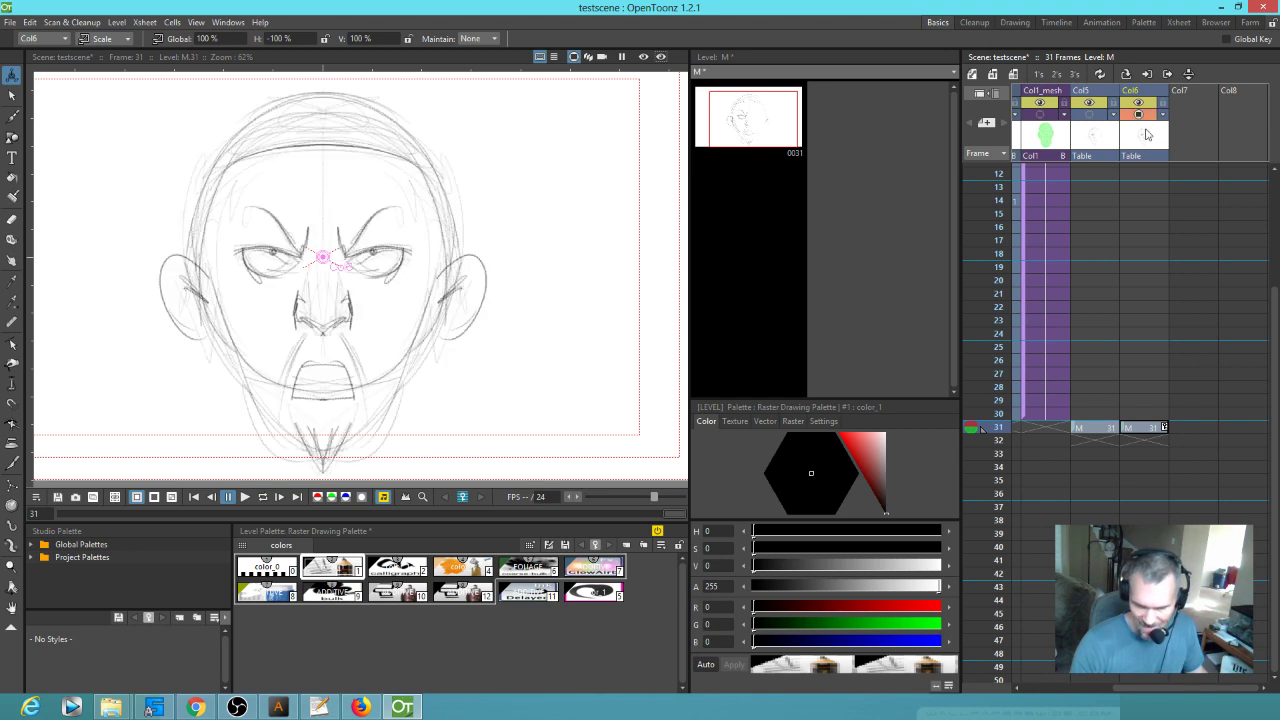
pyautogui.click(1091, 114)
# Step: Delete the mirrored Col6 column and select the remaining Col5 cell at frame 31
pyautogui.click(1145, 139)
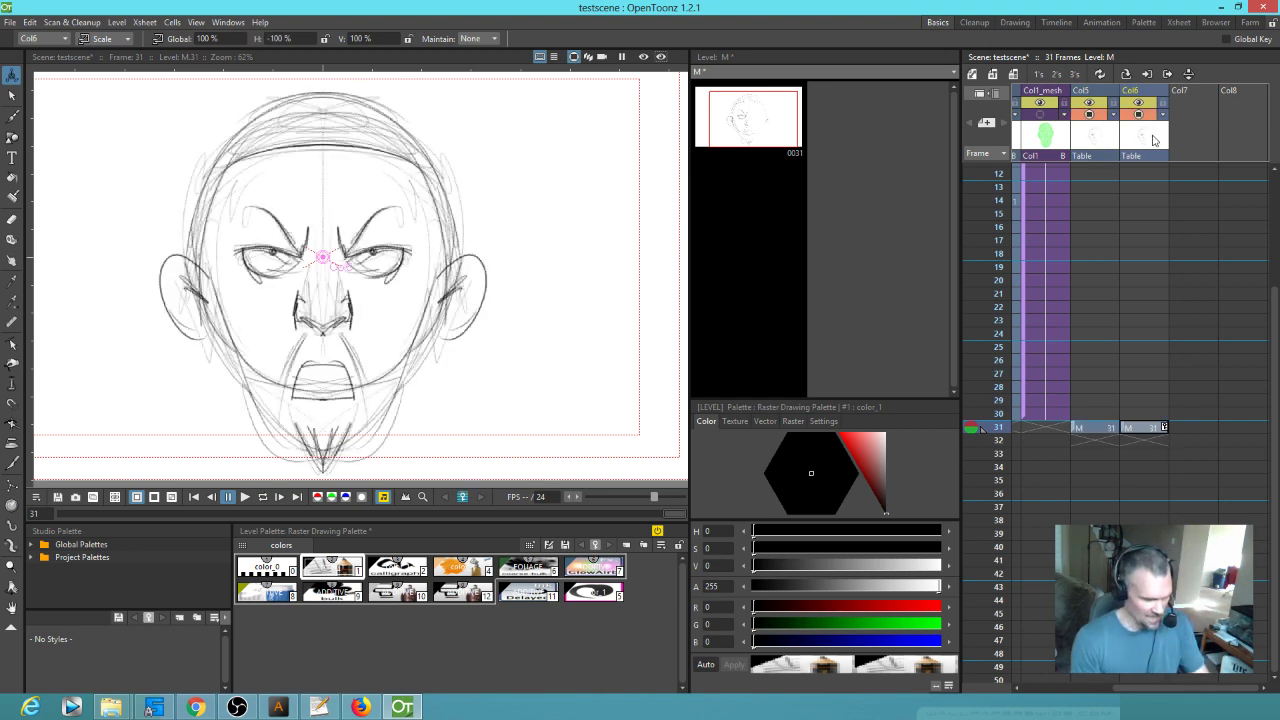
pyautogui.press('Delete')
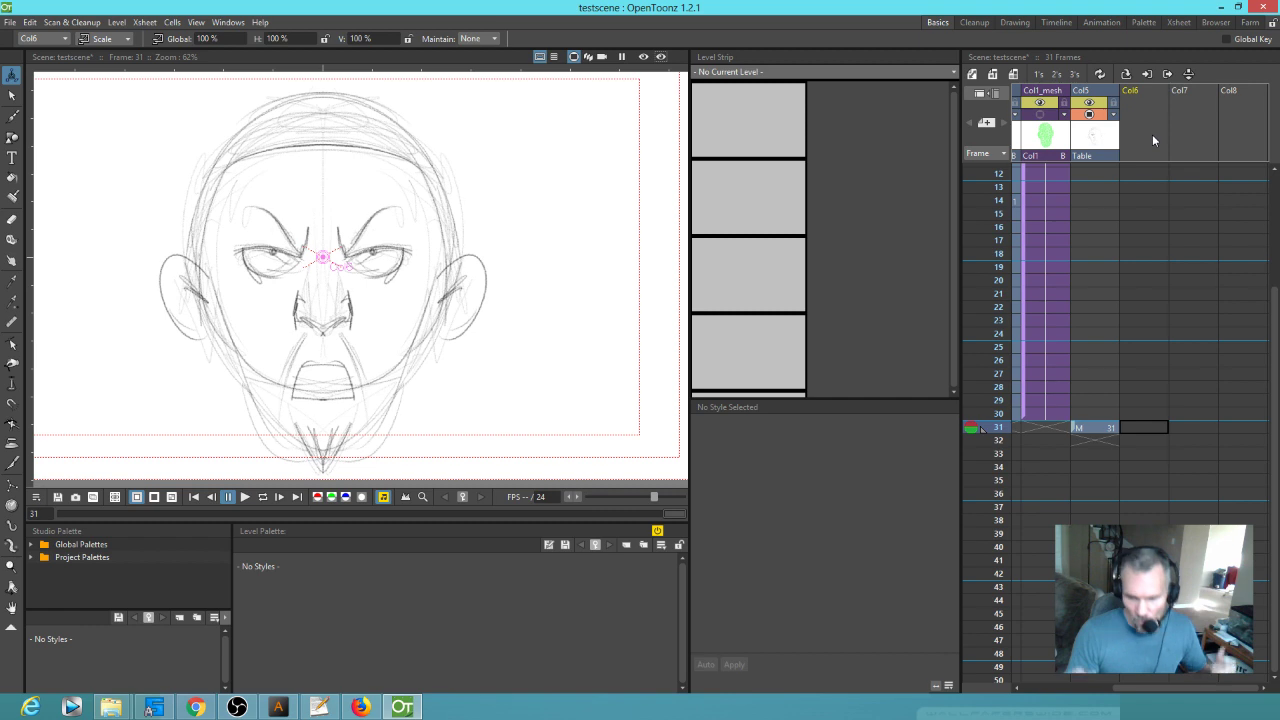
pyautogui.click(1096, 429)
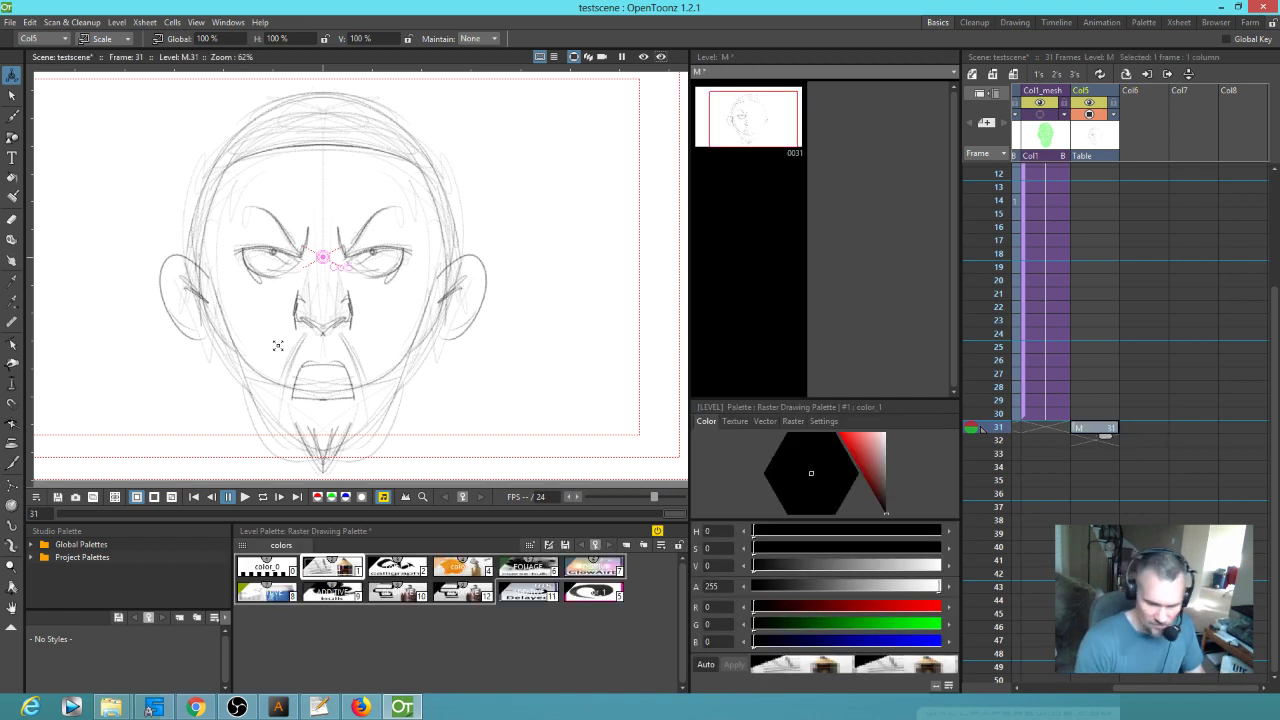
# Step: Brush asymmetrical detail strokes around the eyes, along the nose and over the moustache on the merged Col5 drawing
pyautogui.press('b')
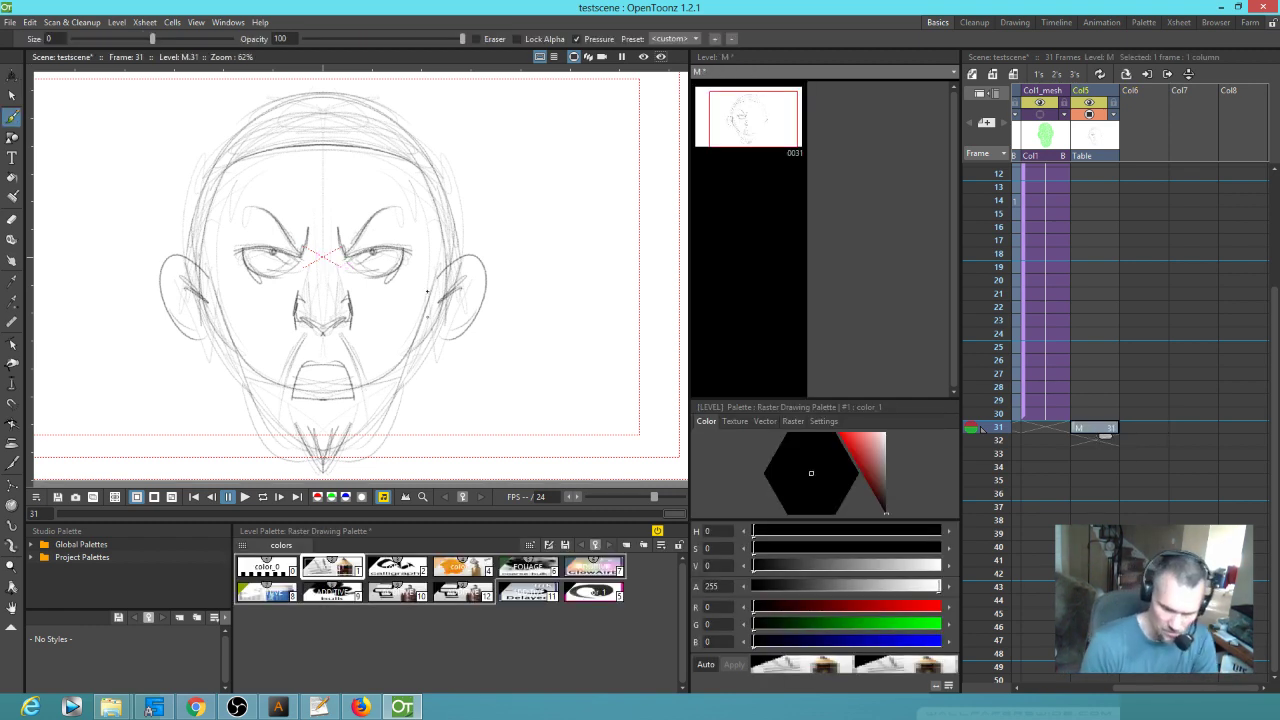
pyautogui.moveTo(231, 260)
pyautogui.mouseDown()
pyautogui.moveTo(241, 279)
pyautogui.moveTo(270, 279)
pyautogui.mouseUp()
pyautogui.moveTo(341, 256)
pyautogui.mouseDown()
pyautogui.moveTo(372, 284)
pyautogui.moveTo(362, 287)
pyautogui.mouseUp()
pyautogui.moveTo(306, 246); pyautogui.dragTo(314, 322)
pyautogui.moveTo(308, 268)
pyautogui.mouseDown()
pyautogui.moveTo(280, 352)
pyautogui.moveTo(320, 368)
pyautogui.moveTo(296, 378)
pyautogui.moveTo(280, 452)
pyautogui.mouseUp()
pyautogui.moveTo(352, 354); pyautogui.dragTo(370, 394)
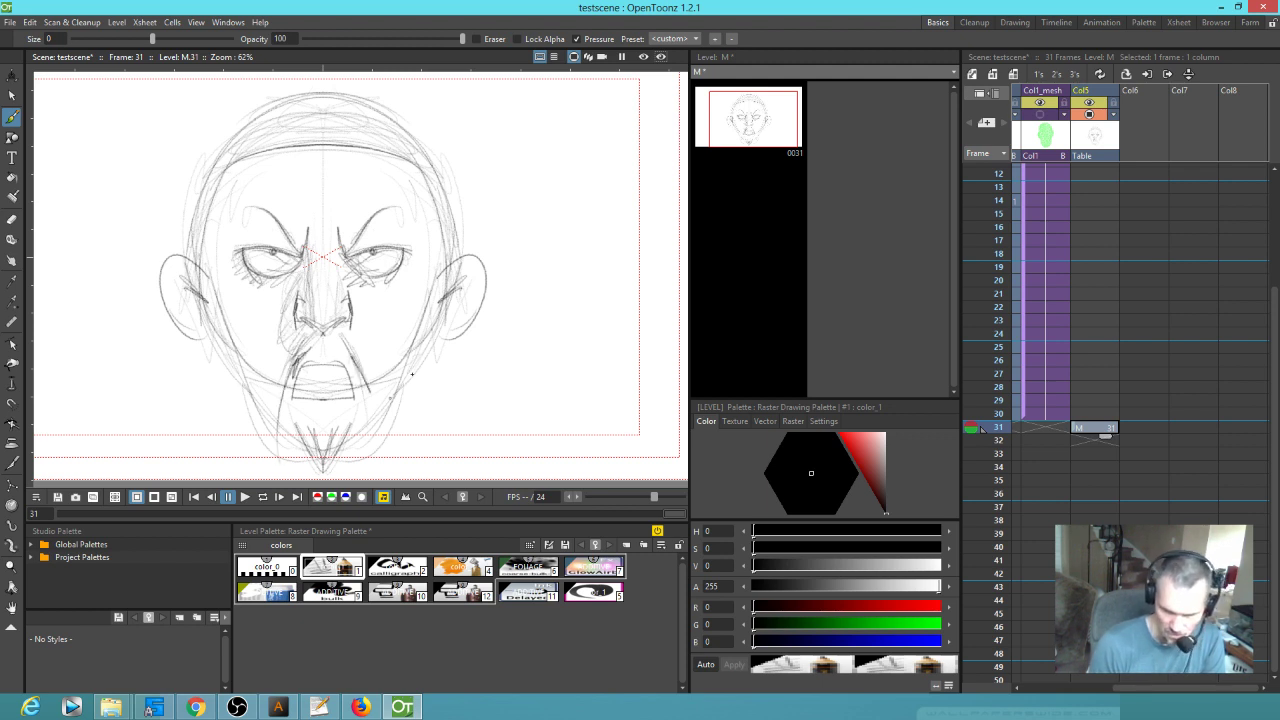
# Step: Add Brush strokes along the jaw and chin edges of the merged face
pyautogui.moveTo(240, 386); pyautogui.dragTo(267, 435)
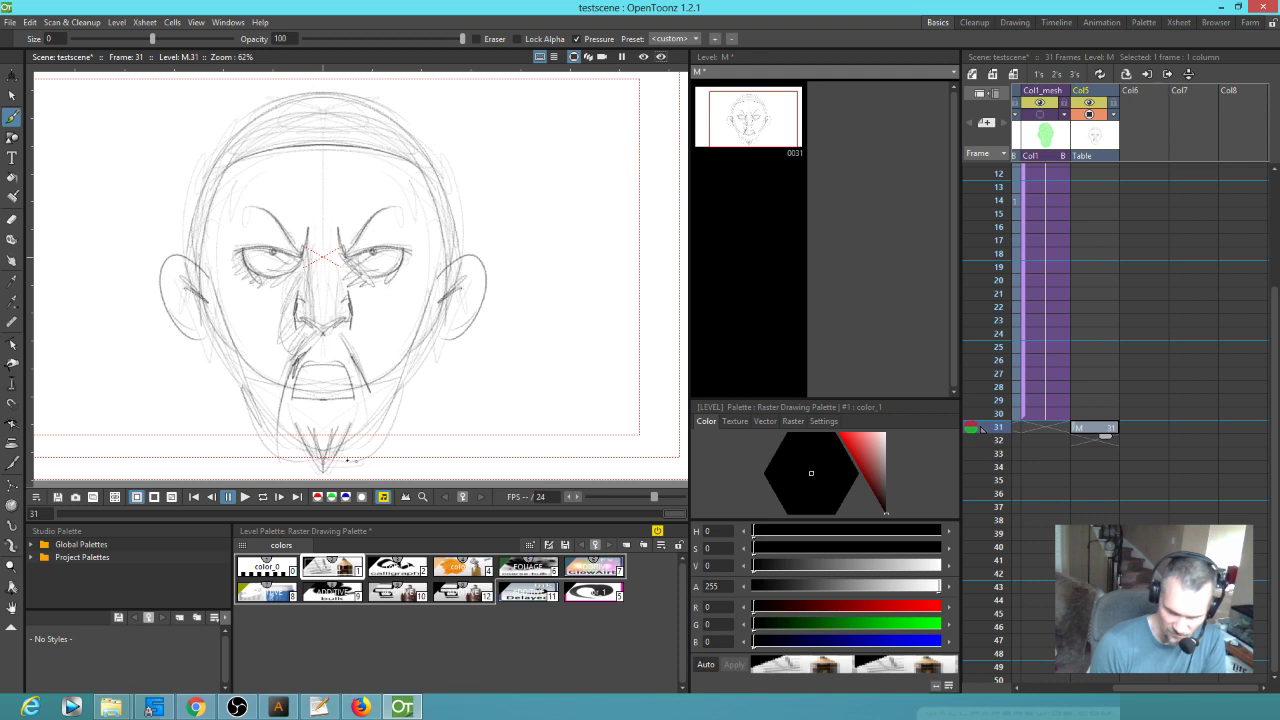
pyautogui.moveTo(344, 462); pyautogui.dragTo(418, 408)
pyautogui.moveTo(378, 430); pyautogui.dragTo(437, 333)
pyautogui.moveTo(378, 429); pyautogui.dragTo(429, 341)
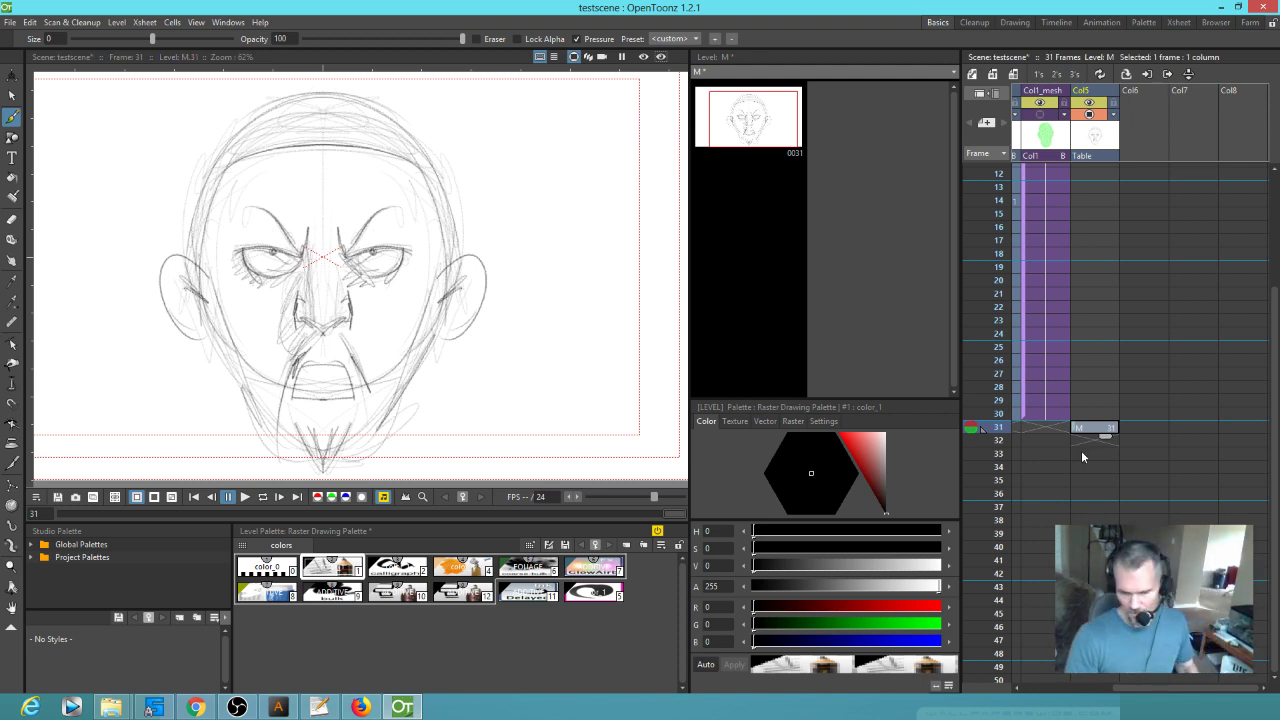
# Step: Create a new raster drawing in Col7 at frame 37 and paste a copy of its cell into Col8
pyautogui.moveTo(1221, 460); pyautogui.dragTo(1114, 353)
pyautogui.click(1088, 400)
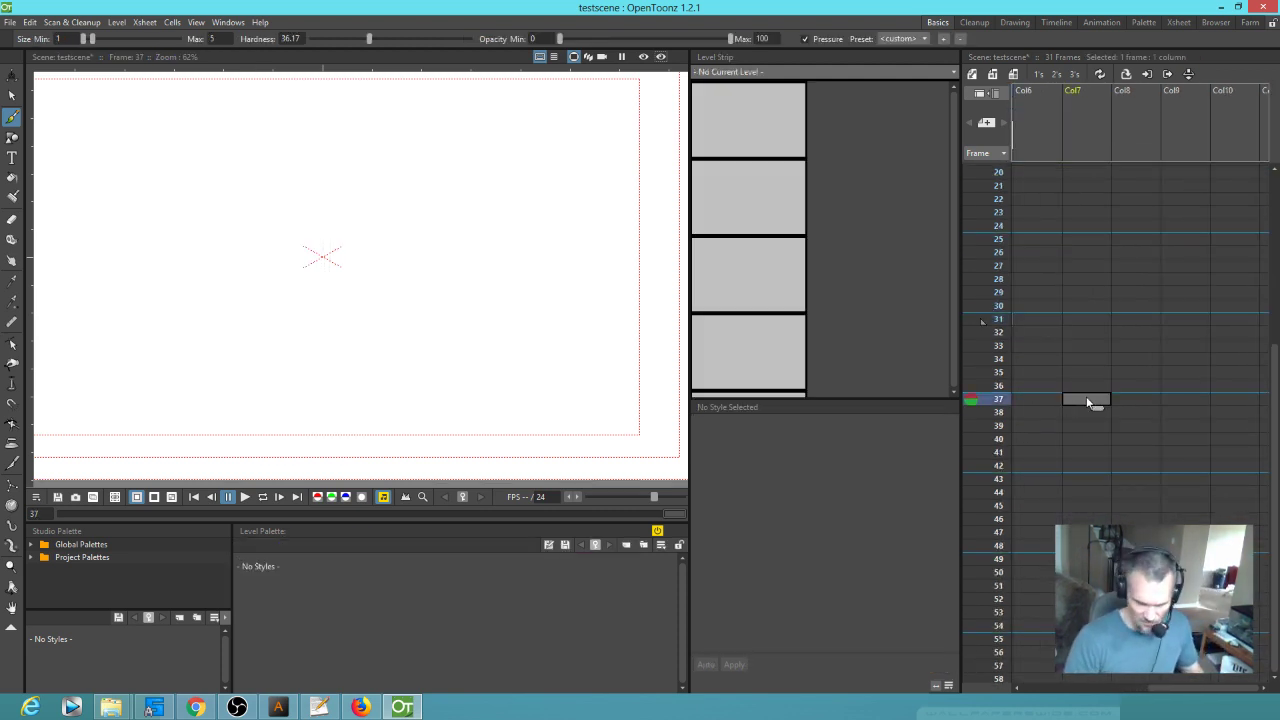
pyautogui.click(388, 327)
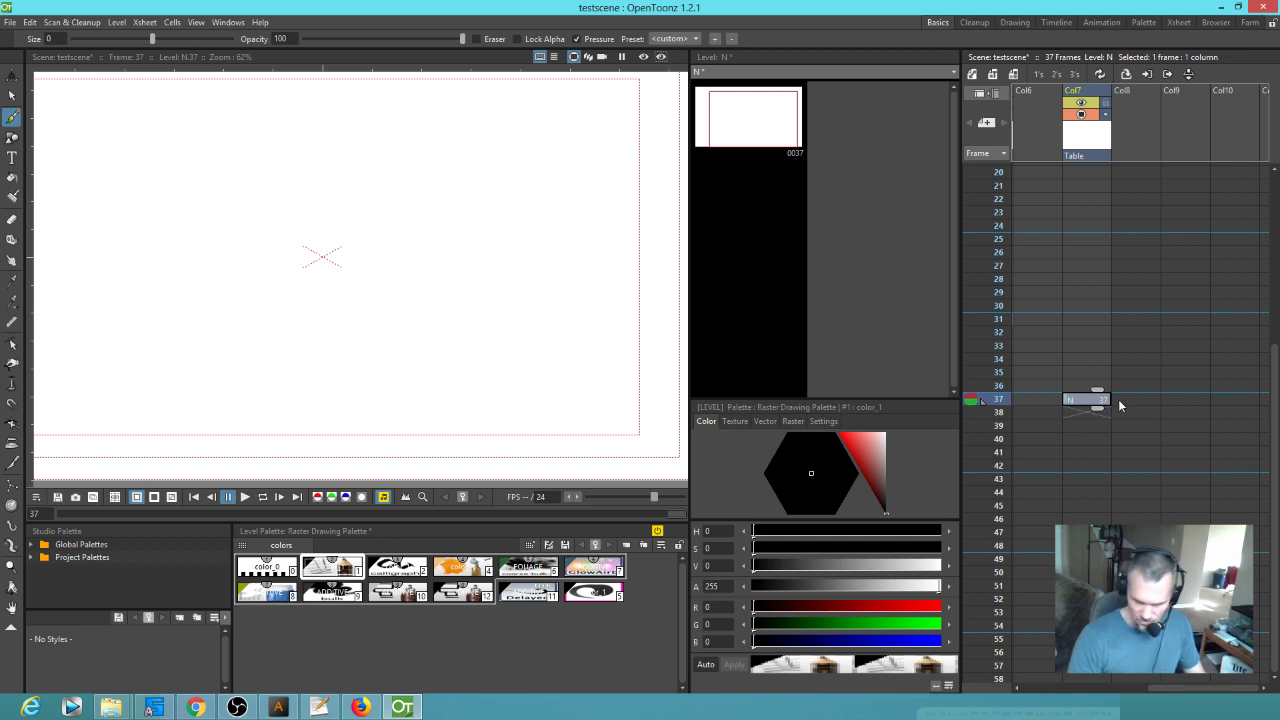
pyautogui.click(1131, 401)
pyautogui.hotkey('ctrl', 'v')
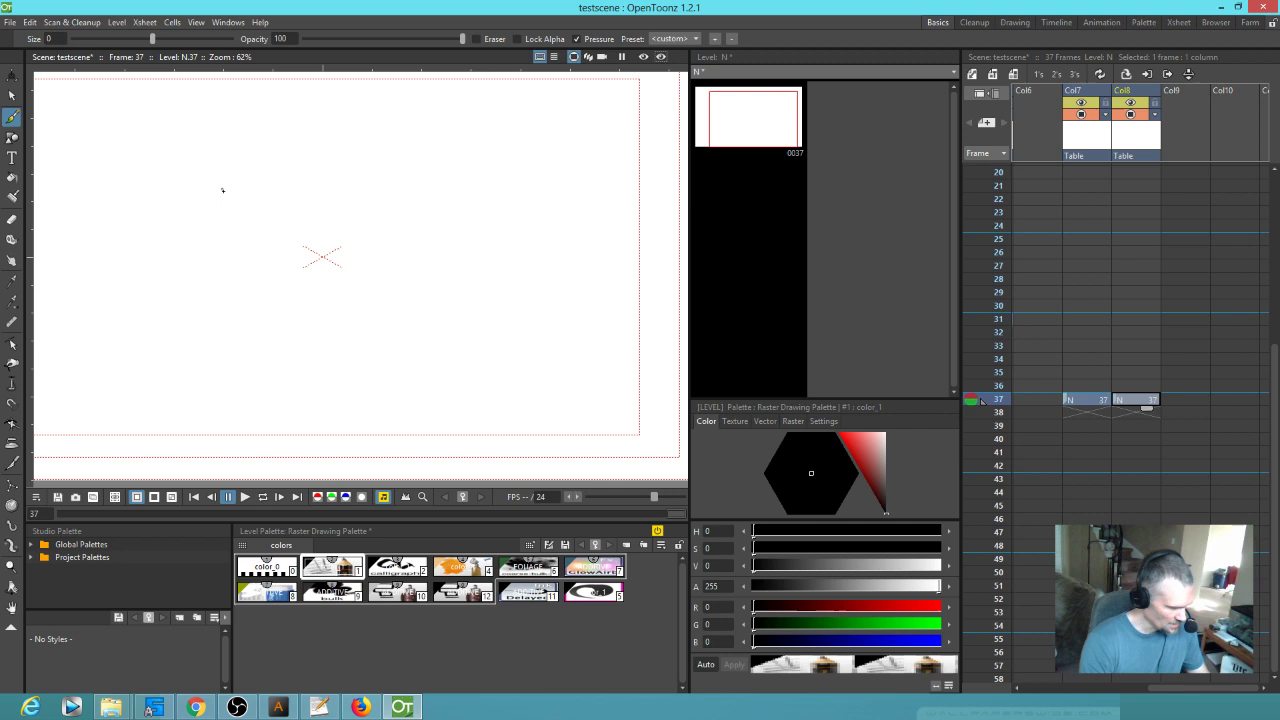
# Step: Mirror the Col8 column by setting its horizontal scale to -100%
pyautogui.press('a')
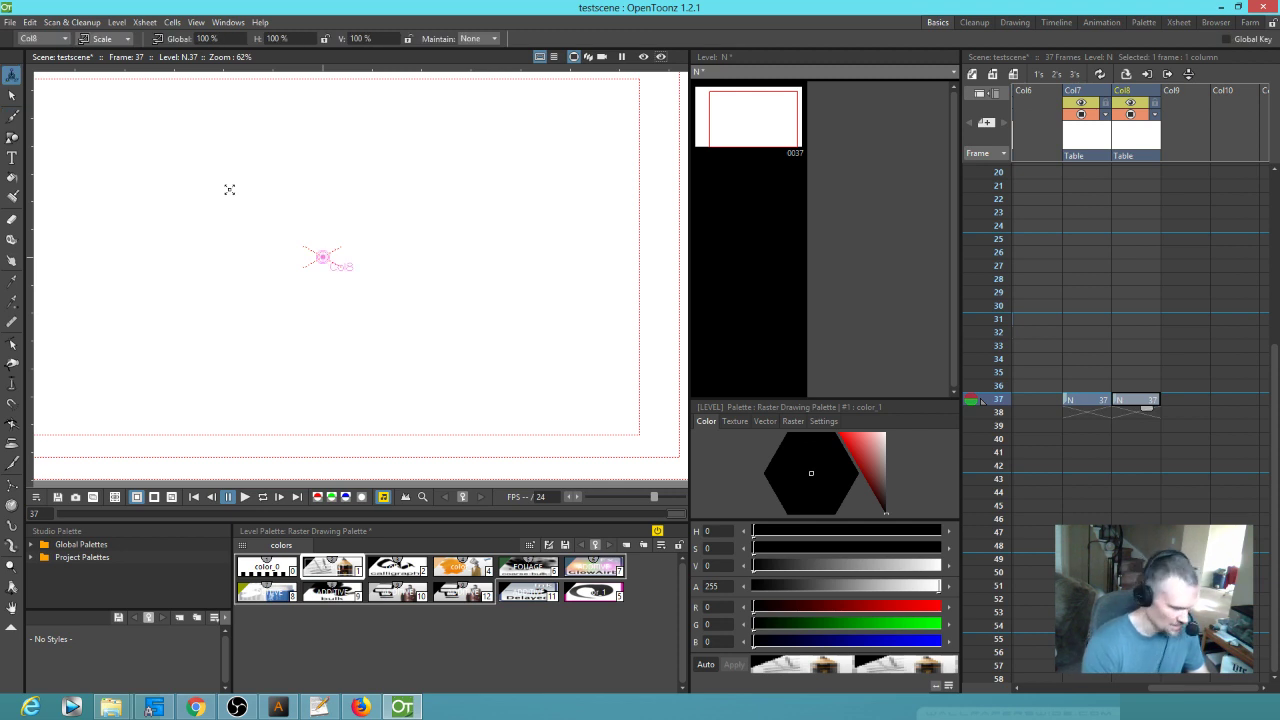
pyautogui.click(104, 39)
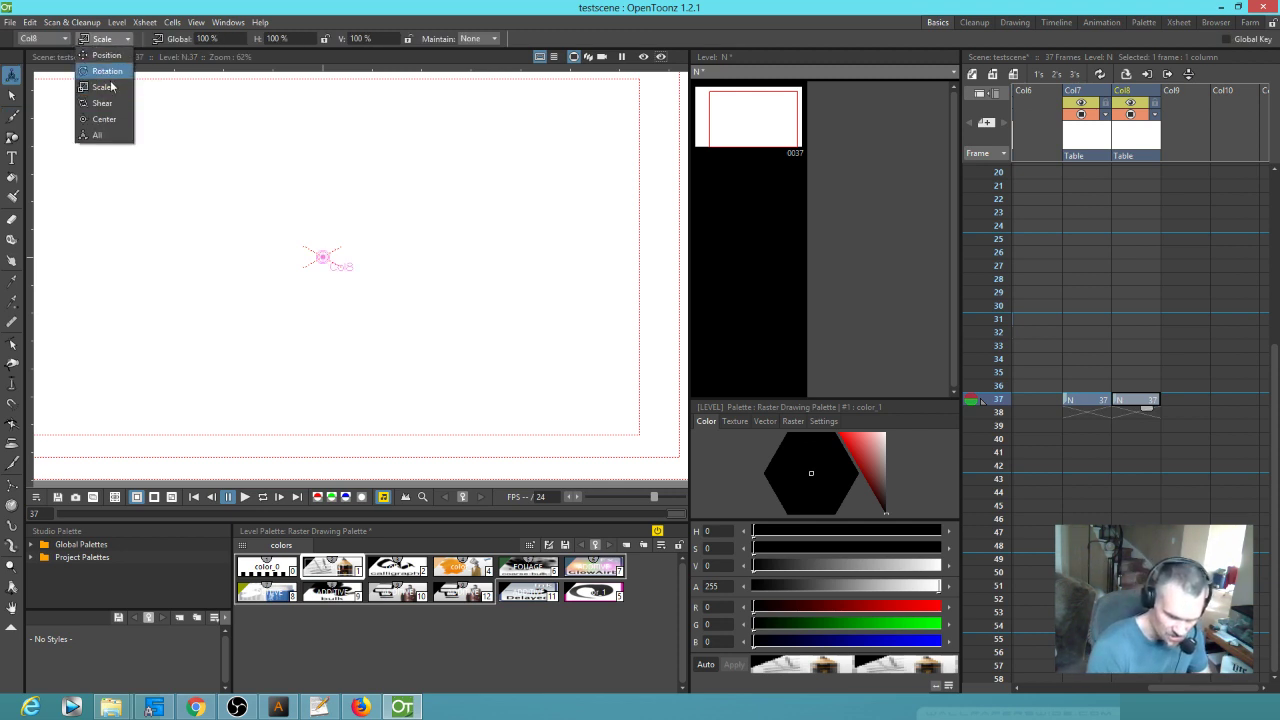
pyautogui.click(116, 79)
pyautogui.click(294, 37)
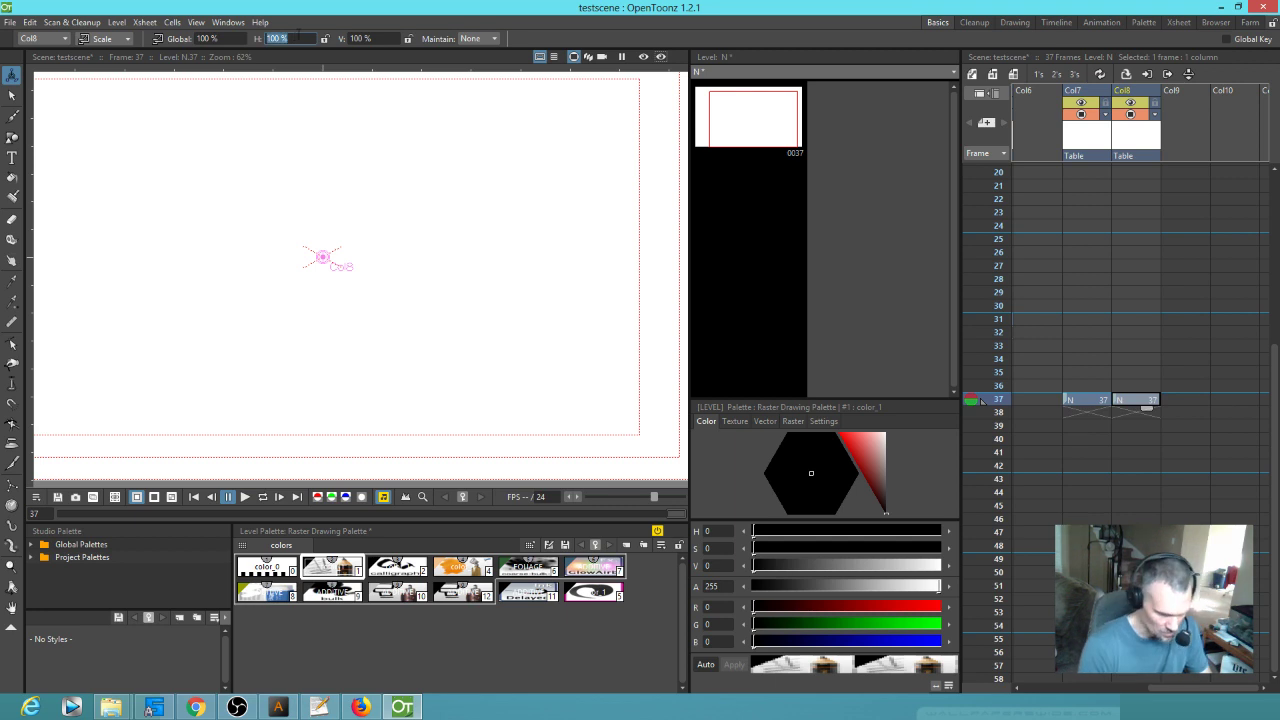
pyautogui.click(299, 35)
pyautogui.write('-')
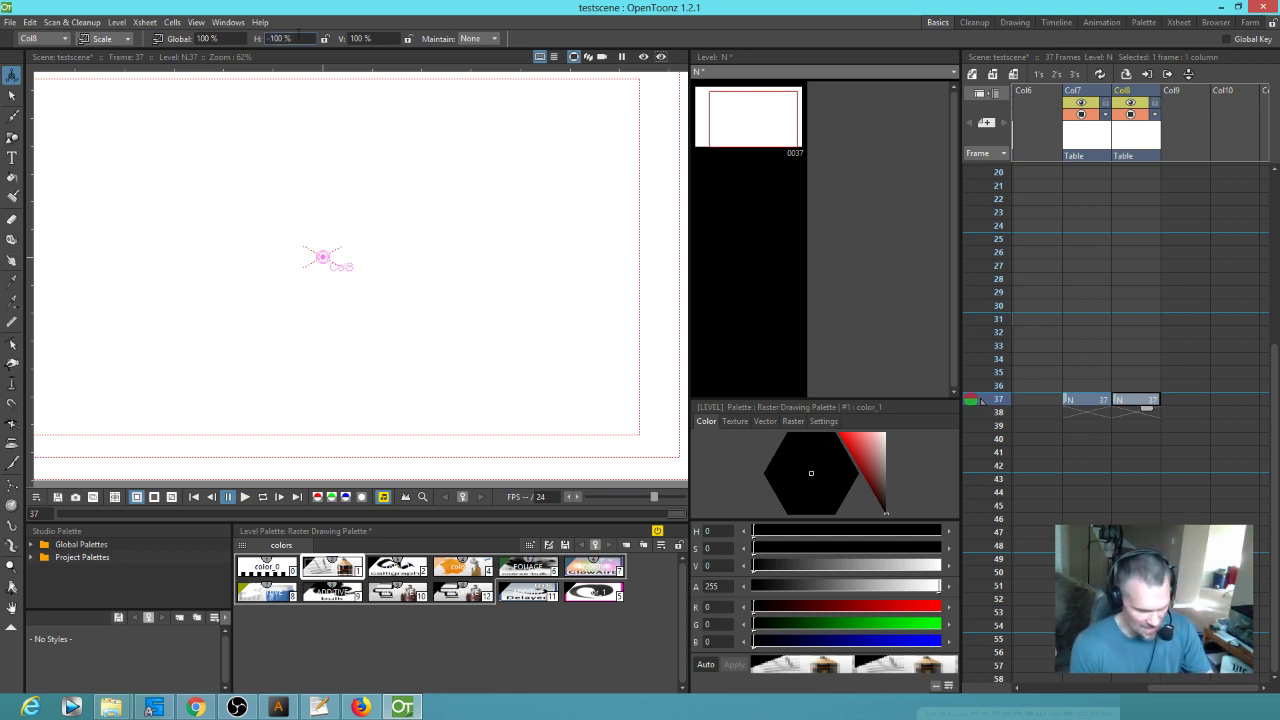
pyautogui.press('Return')
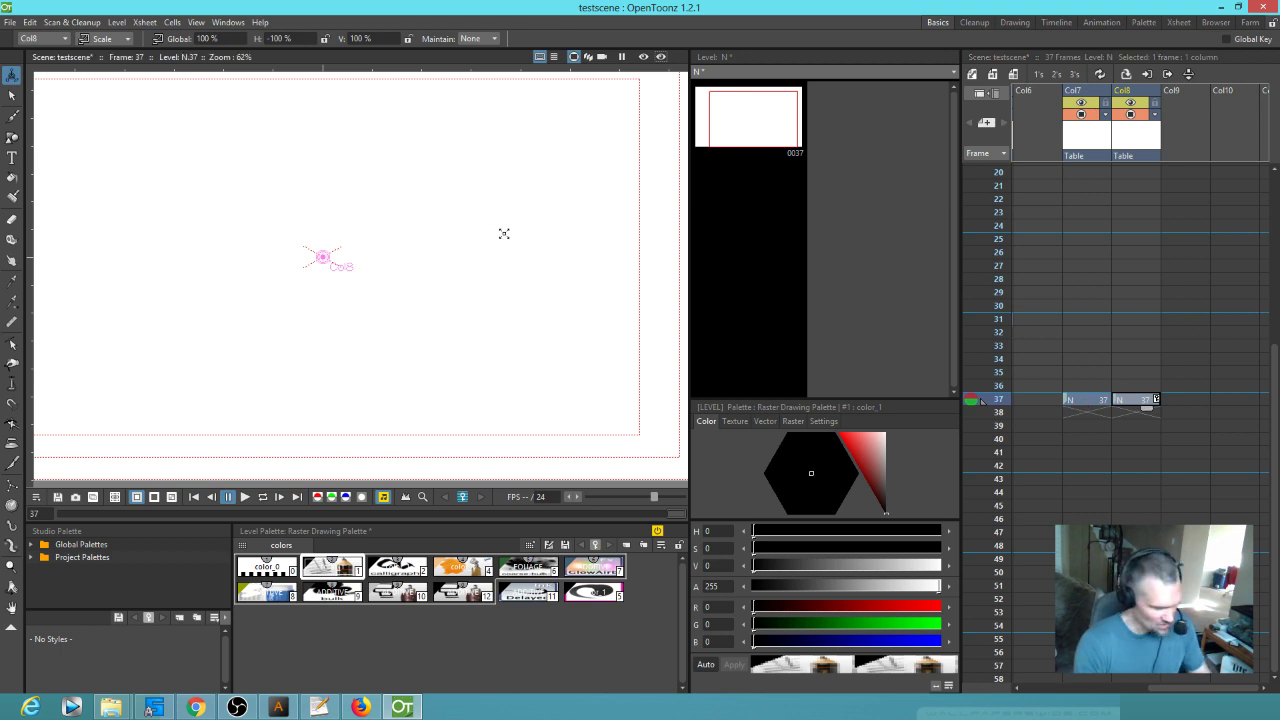
# Step: Brush curved strokes for the sides and rounded lower edge of a symmetrical head outline at frame 37
pyautogui.press('b')
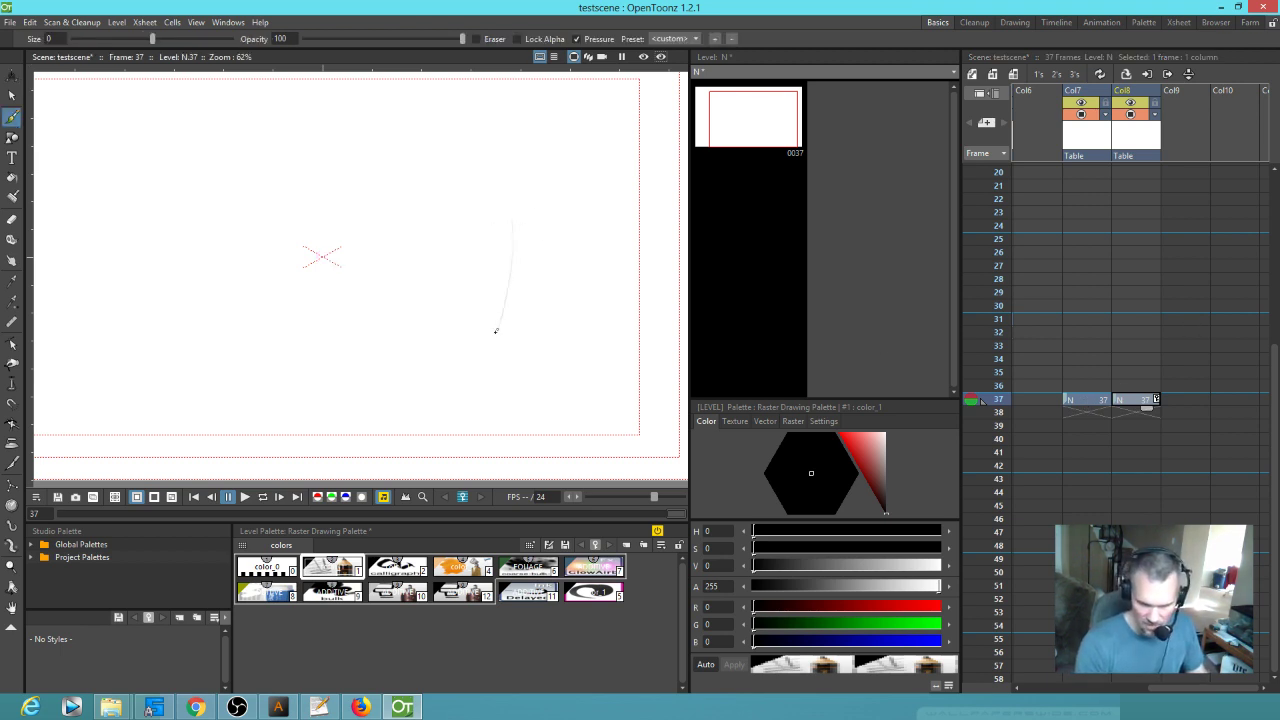
pyautogui.moveTo(515, 212); pyautogui.dragTo(484, 395)
pyautogui.moveTo(517, 188)
pyautogui.mouseDown()
pyautogui.moveTo(488, 330)
pyautogui.moveTo(520, 223)
pyautogui.moveTo(510, 171)
pyautogui.moveTo(474, 360)
pyautogui.moveTo(524, 216)
pyautogui.moveTo(520, 302)
pyautogui.moveTo(469, 360)
pyautogui.mouseUp()
pyautogui.moveTo(161, 300); pyautogui.dragTo(212, 451)
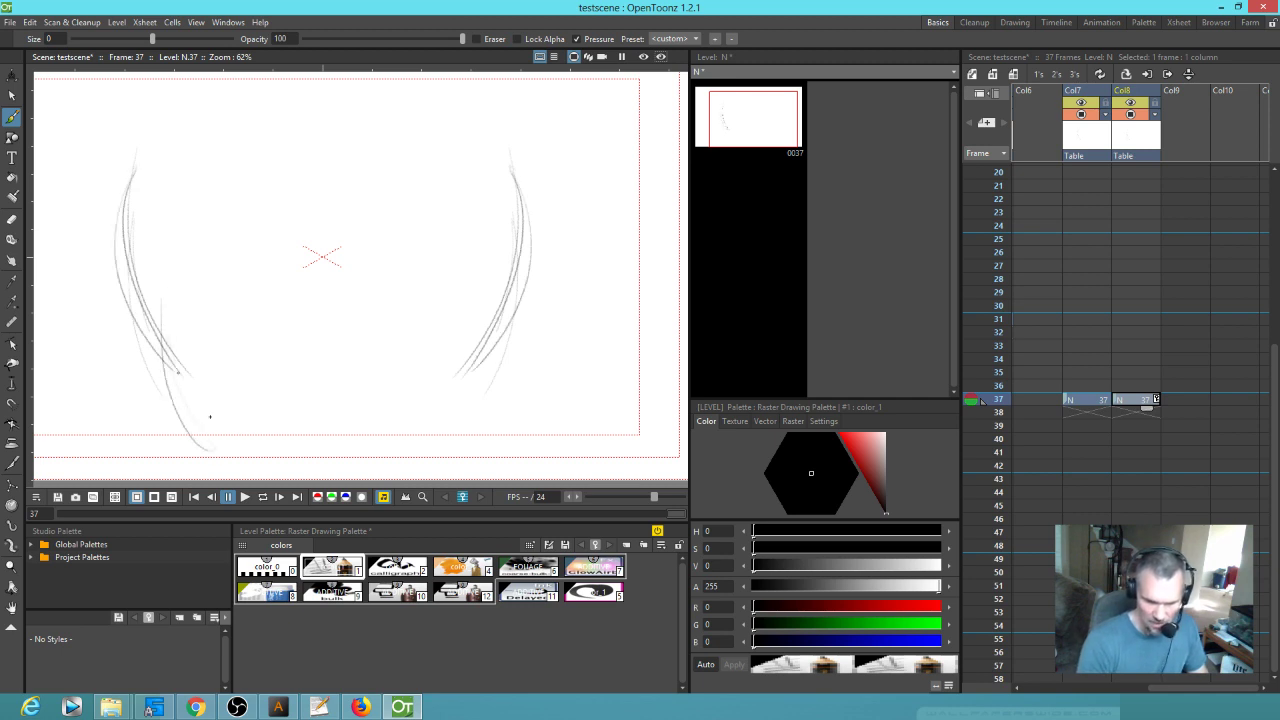
pyautogui.moveTo(168, 366); pyautogui.dragTo(476, 372)
pyautogui.moveTo(160, 388); pyautogui.dragTo(486, 394)
pyautogui.moveTo(210, 455); pyautogui.dragTo(464, 405)
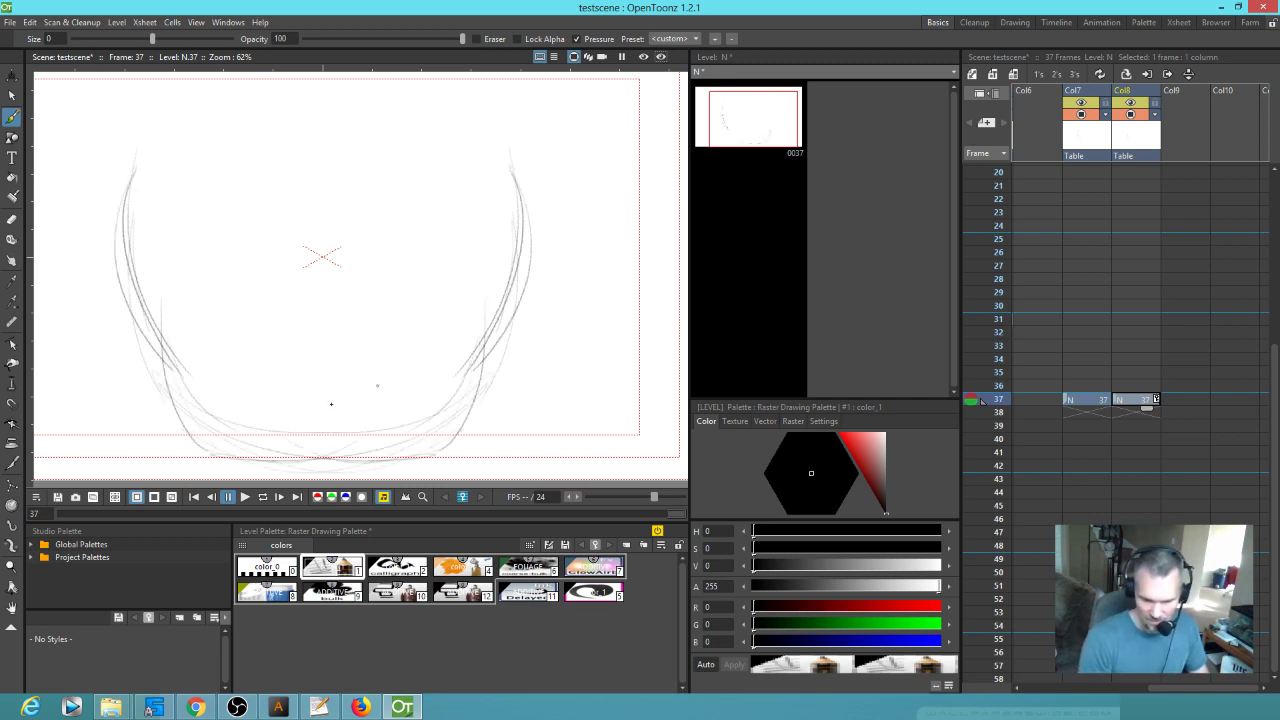
pyautogui.moveTo(155, 348); pyautogui.dragTo(180, 152)
# Step: Select the Col7 cell at frame 37 and brush strokes for the top and upper sides of the head outline
pyautogui.click(1088, 399)
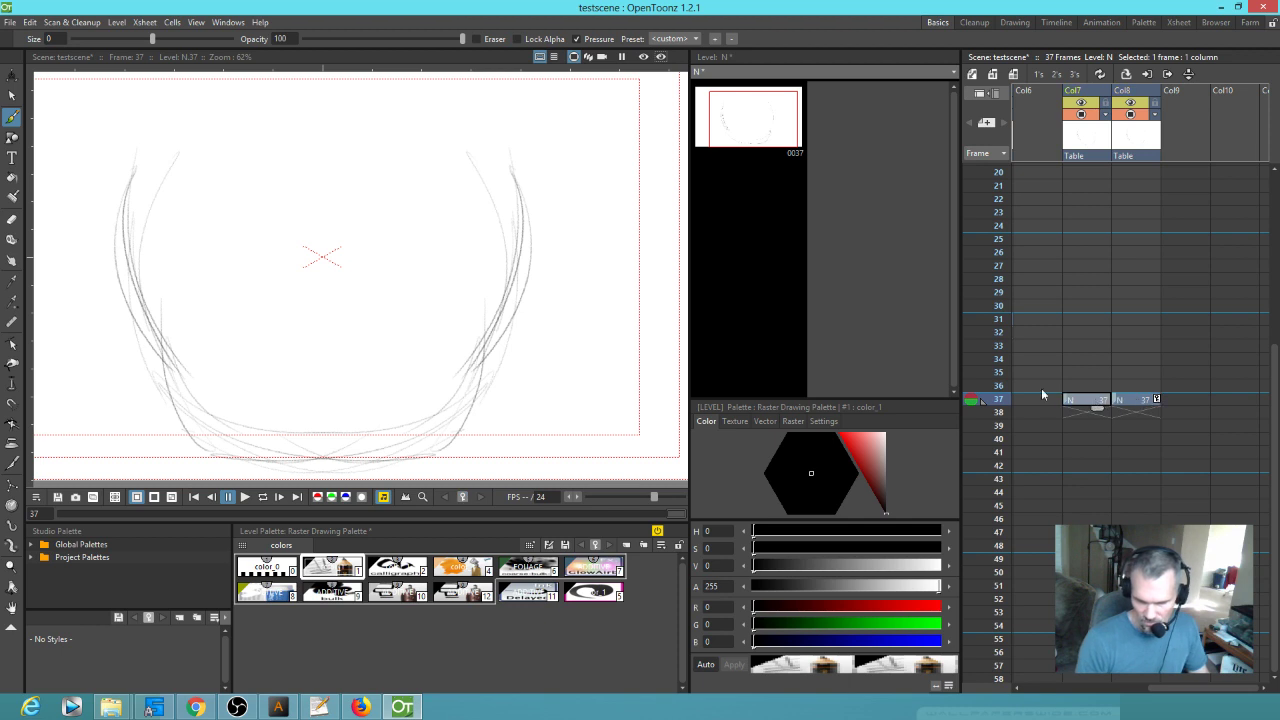
pyautogui.moveTo(157, 104); pyautogui.dragTo(125, 200)
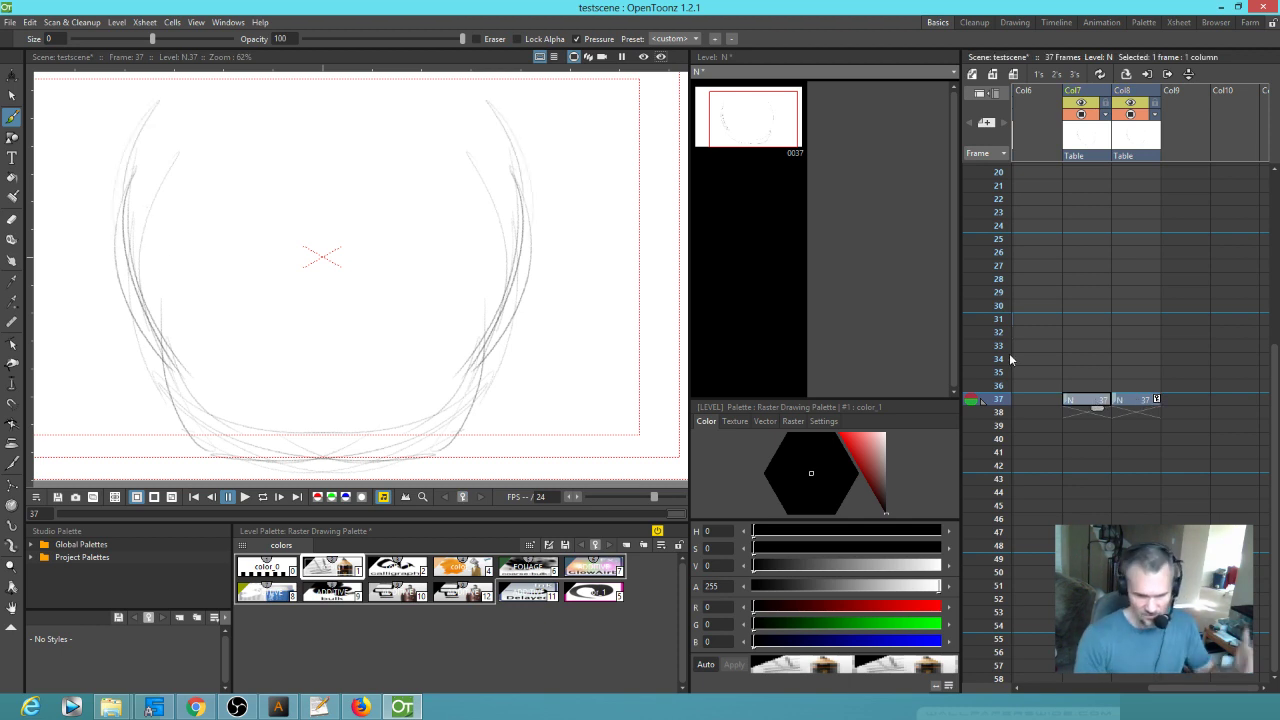
pyautogui.moveTo(408, 239); pyautogui.dragTo(452, 326)
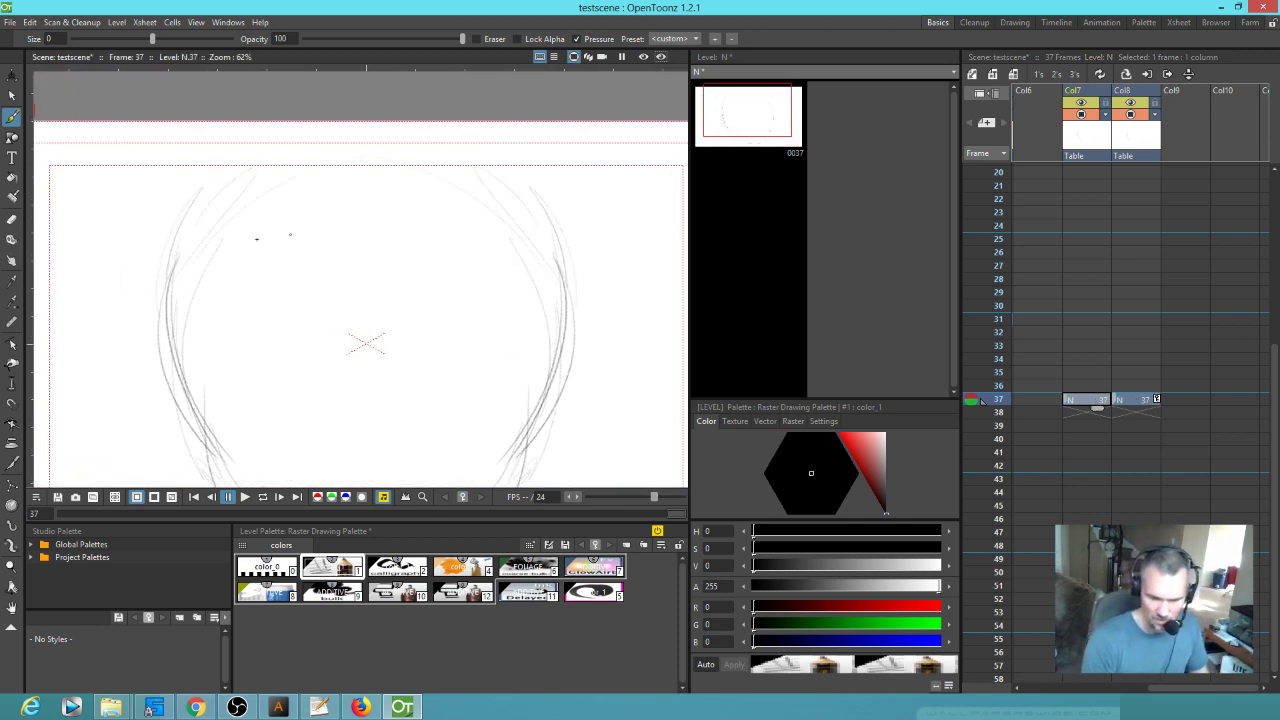
pyautogui.moveTo(284, 237); pyautogui.dragTo(416, 152)
pyautogui.moveTo(398, 152); pyautogui.dragTo(204, 295)
pyautogui.moveTo(343, 152); pyautogui.dragTo(270, 438)
pyautogui.moveTo(203, 285)
pyautogui.mouseDown()
pyautogui.moveTo(250, 426)
pyautogui.moveTo(240, 408)
pyautogui.mouseUp()
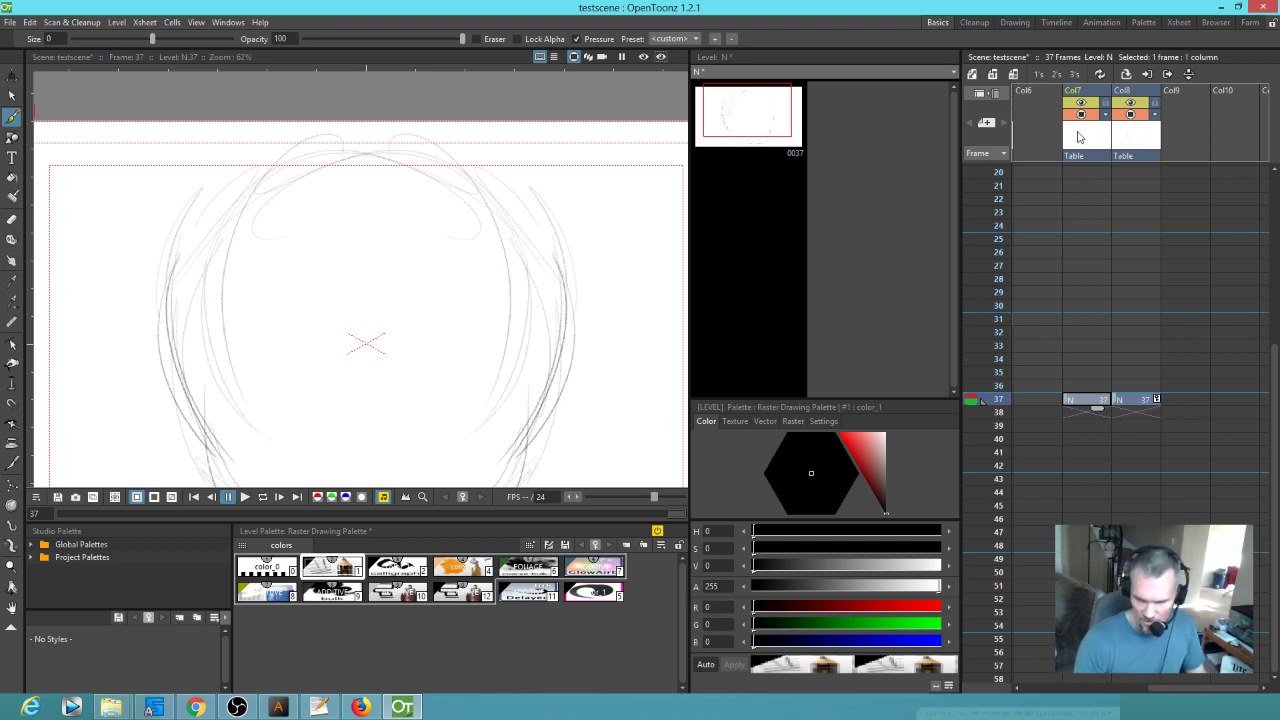
# Step: Merge the Col7 and Col8 levels into one raster drawing and delete the mirrored Col8 column
pyautogui.moveTo(1080, 137); pyautogui.dragTo(1134, 142)
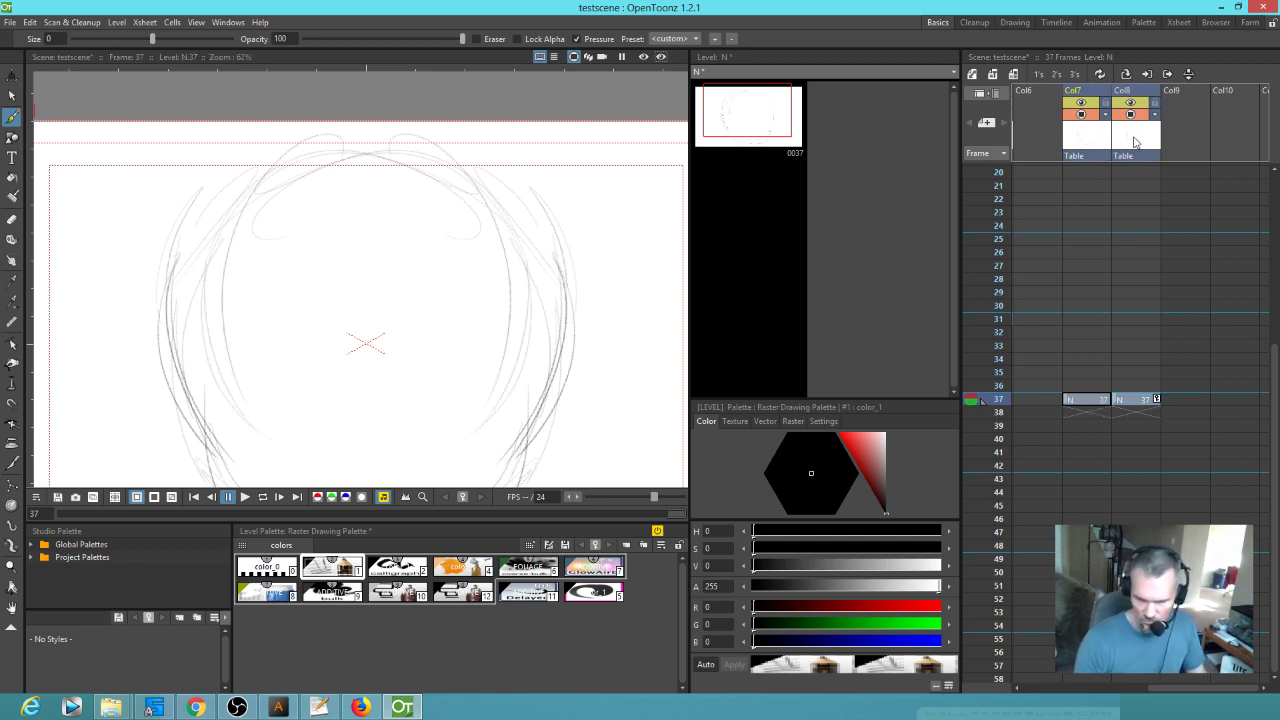
pyautogui.click(148, 23)
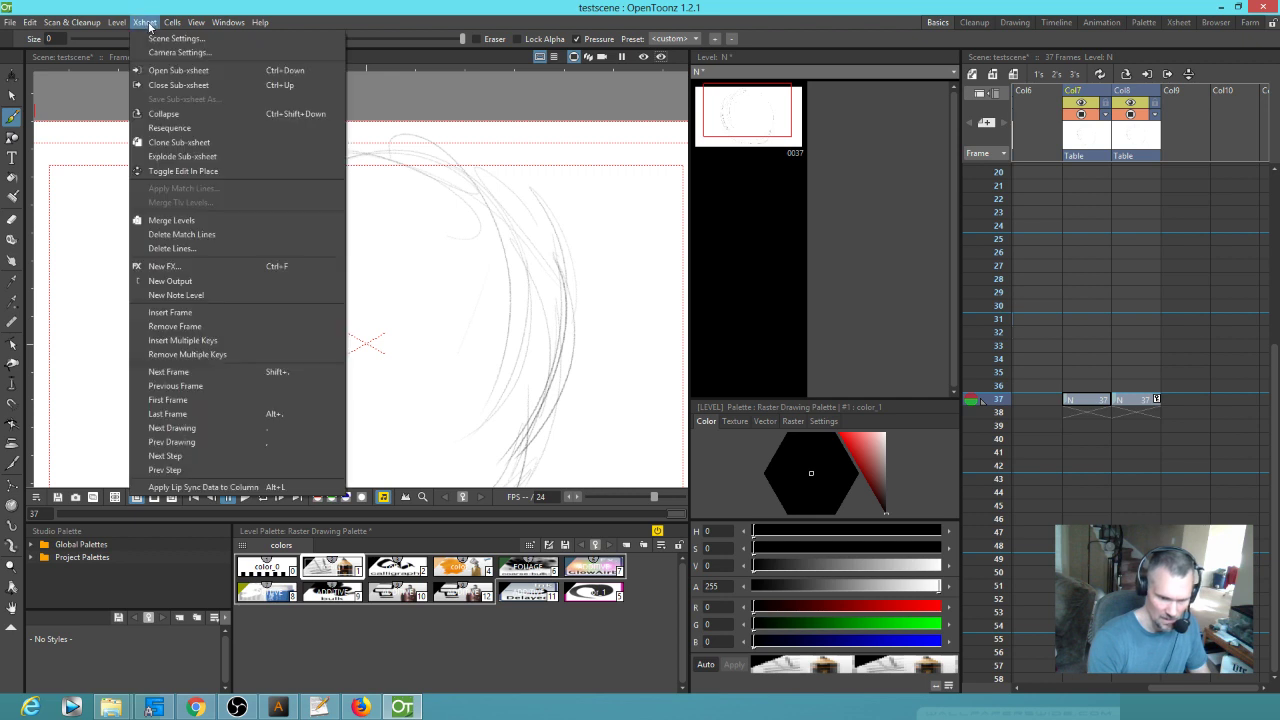
pyautogui.click(182, 221)
pyautogui.rightClick(1144, 138)
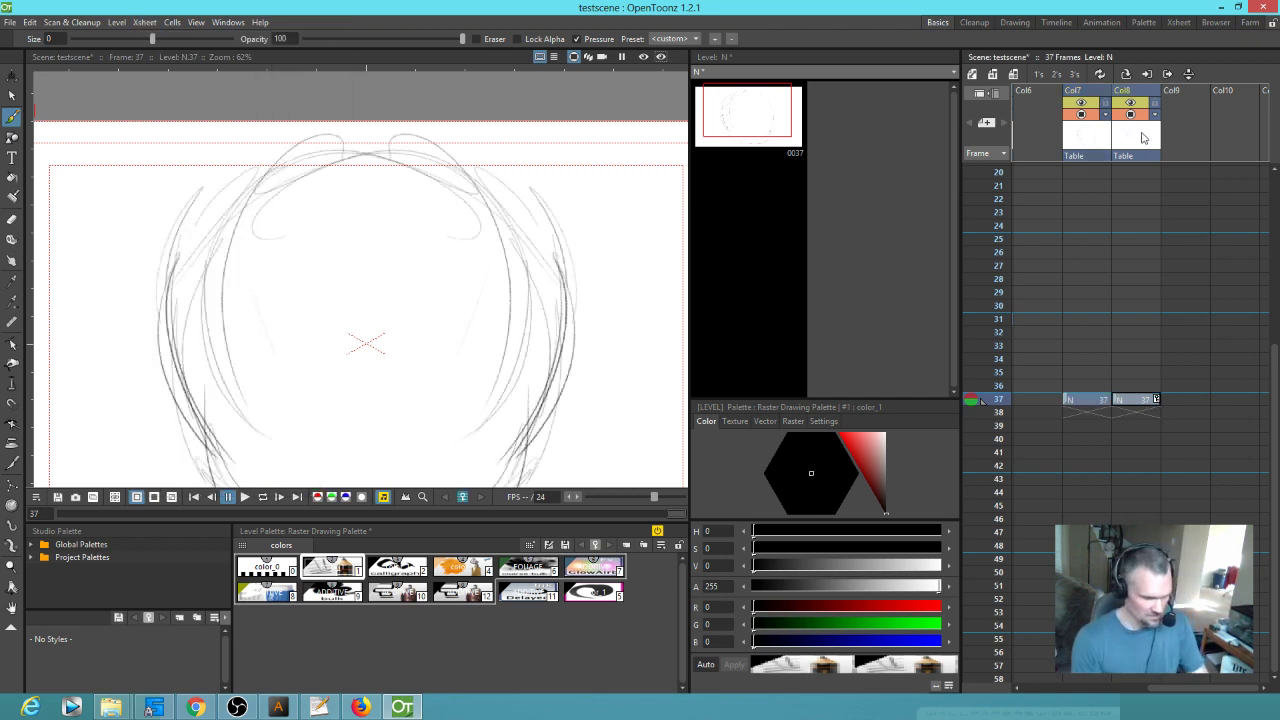
pyautogui.scroll(-3, 352, 414)
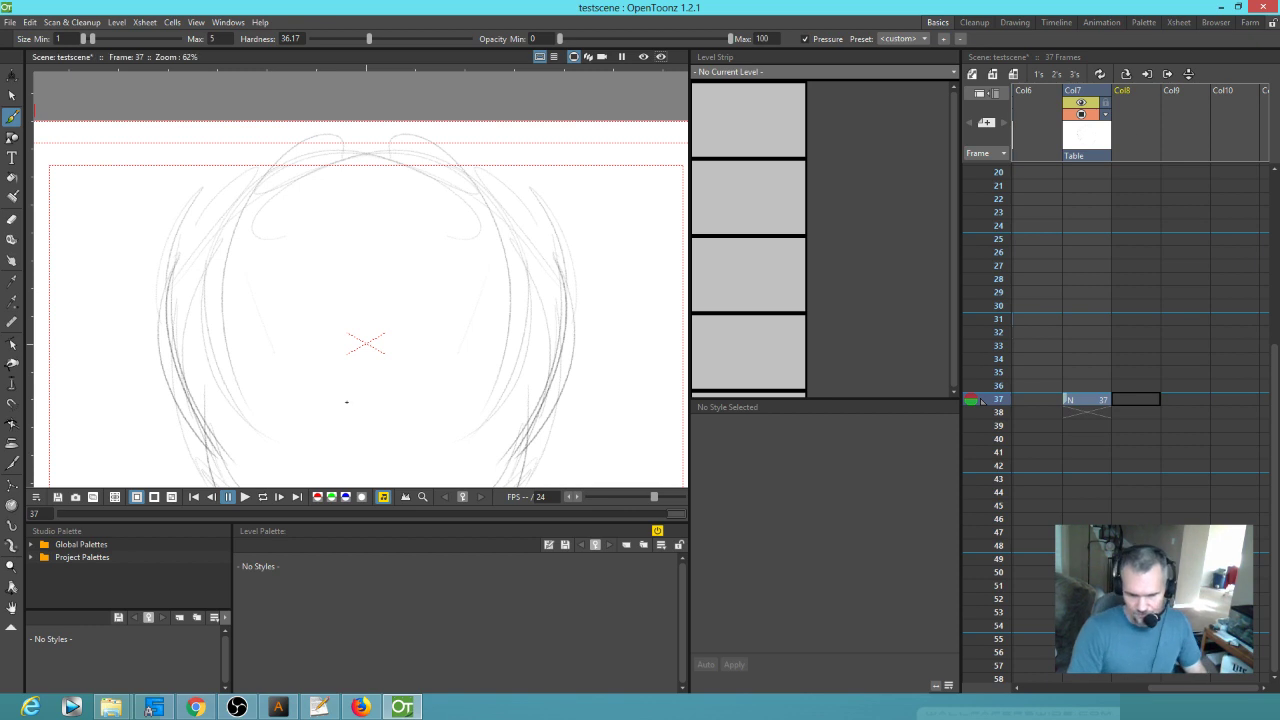